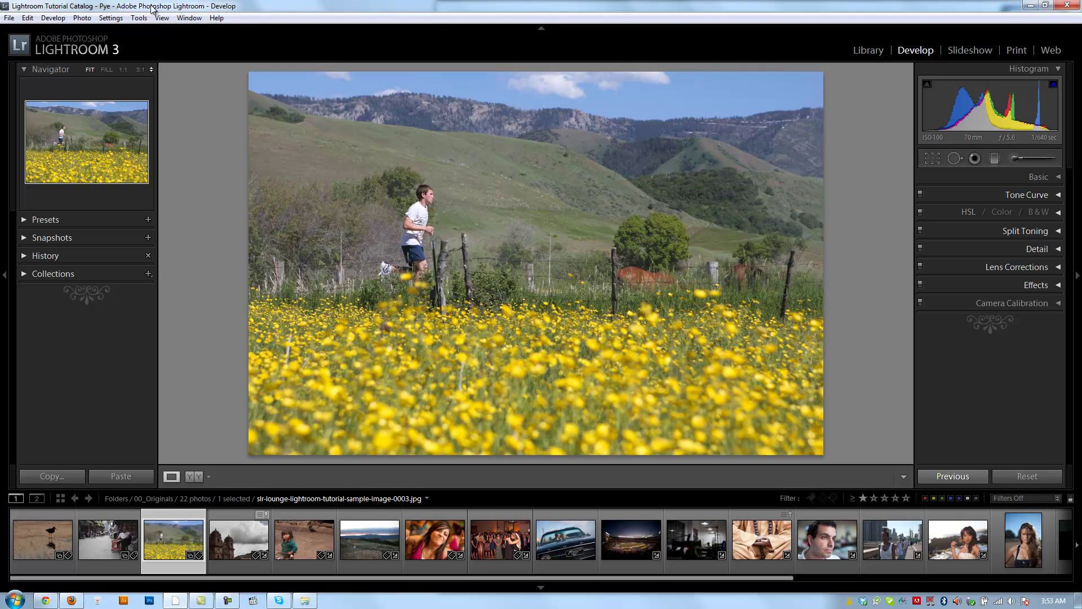
Step: Activate the Adjustment Brush tool for the runner photo
{"action": "left_click", "coordinate": [138, 18]}
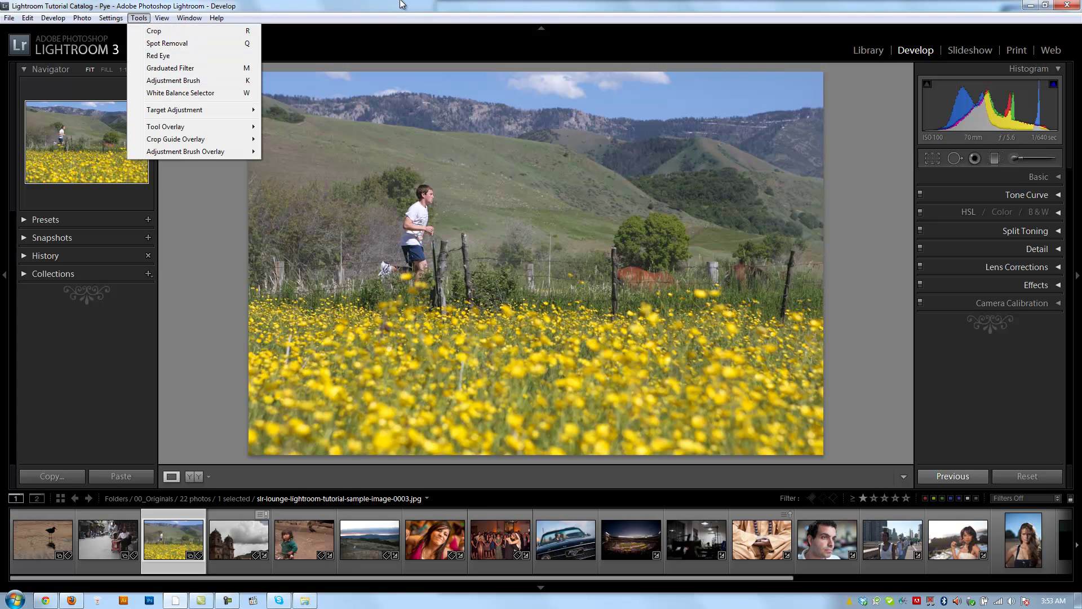
{"action": "left_click", "coordinate": [491, 5]}
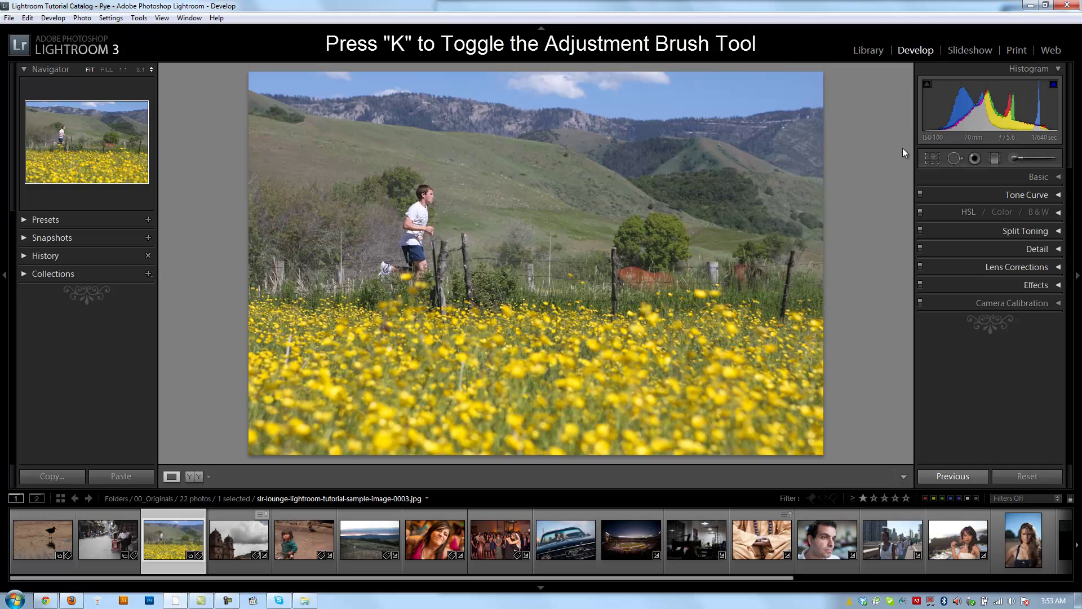
{"action": "key", "text": "k"}
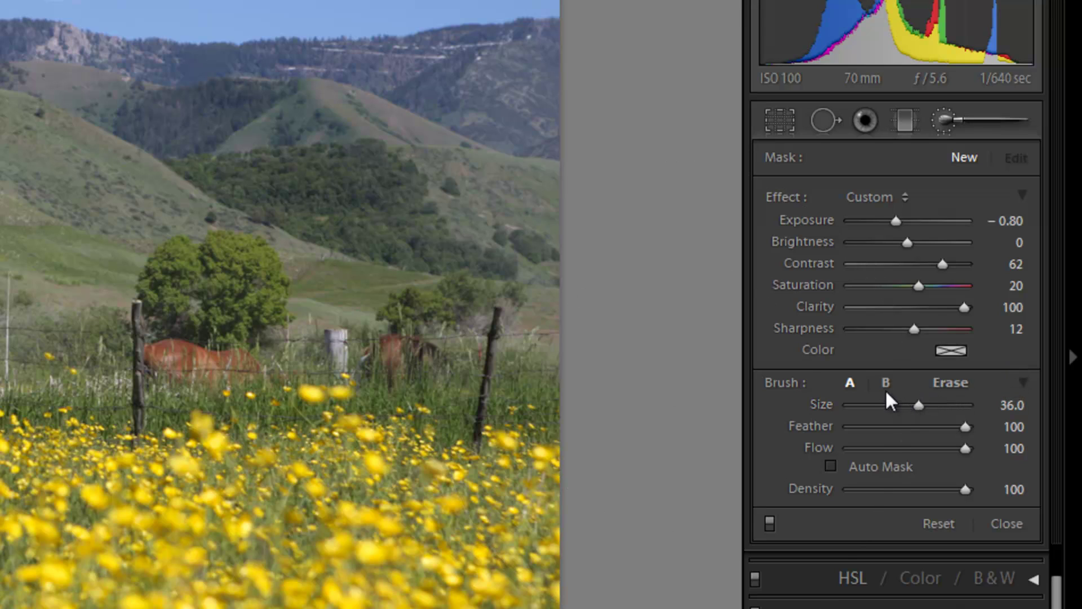
Step: Enlarge the adjustment brush to size 31 and view the list of effect presets
{"action": "left_click_drag", "start_coordinate": [893, 402], "coordinate": [899, 402]}
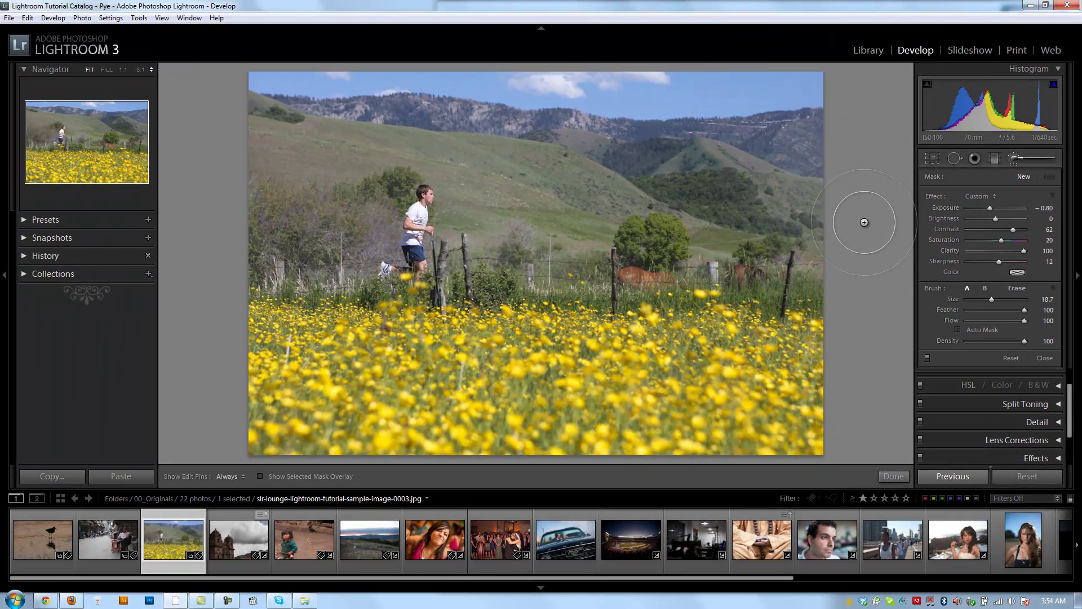
{"action": "scroll", "coordinate": [389, 228], "scroll_direction": "up", "scroll_amount": 3}
{"action": "scroll", "coordinate": [307, 160], "scroll_direction": "up", "scroll_amount": 3}
{"action": "left_click", "coordinate": [979, 197]}
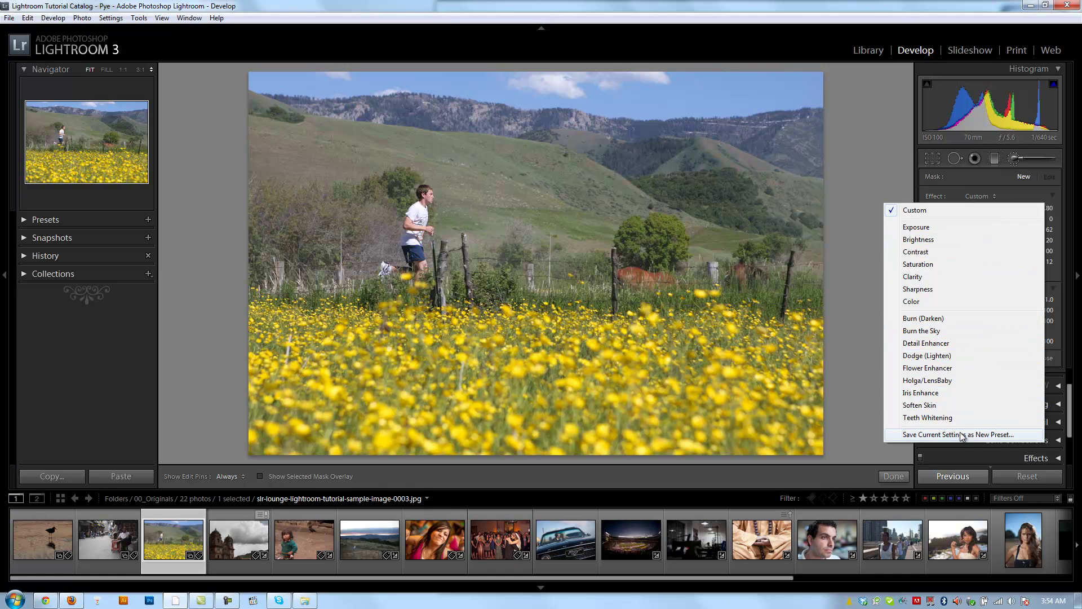
{"action": "left_click", "coordinate": [986, 184]}
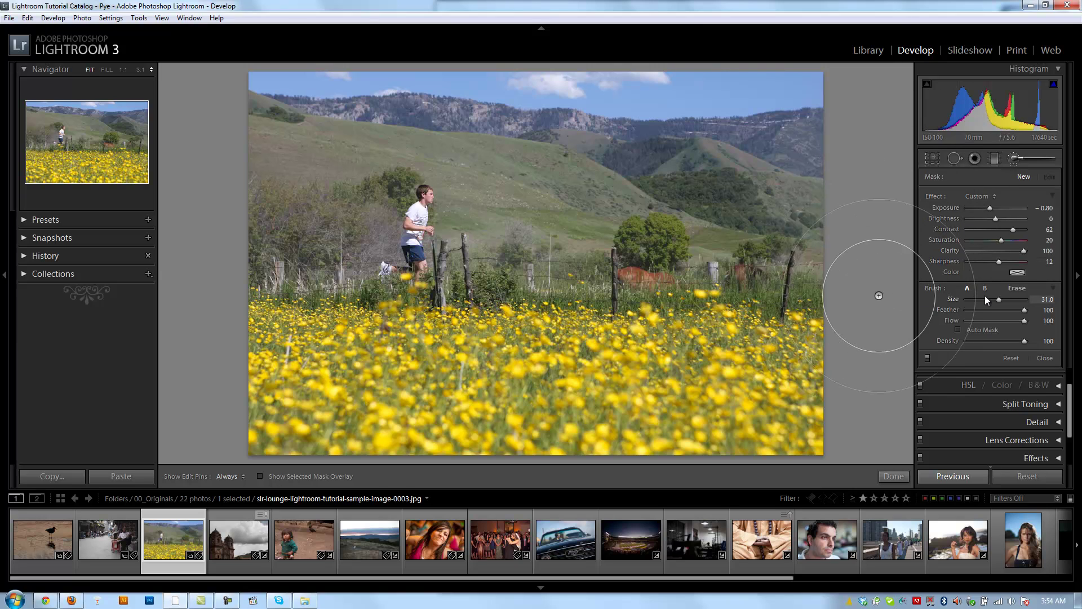
Step: Try several adjustment brush sizes over the photo, ending at a size of 24
{"action": "left_click_drag", "start_coordinate": [989, 297], "coordinate": [1002, 299]}
{"action": "scroll", "coordinate": [785, 135], "scroll_direction": "down", "scroll_amount": 10}
{"action": "scroll", "coordinate": [761, 120], "scroll_direction": "up", "scroll_amount": 3}
{"action": "scroll", "coordinate": [762, 120], "scroll_direction": "up", "scroll_amount": 4}
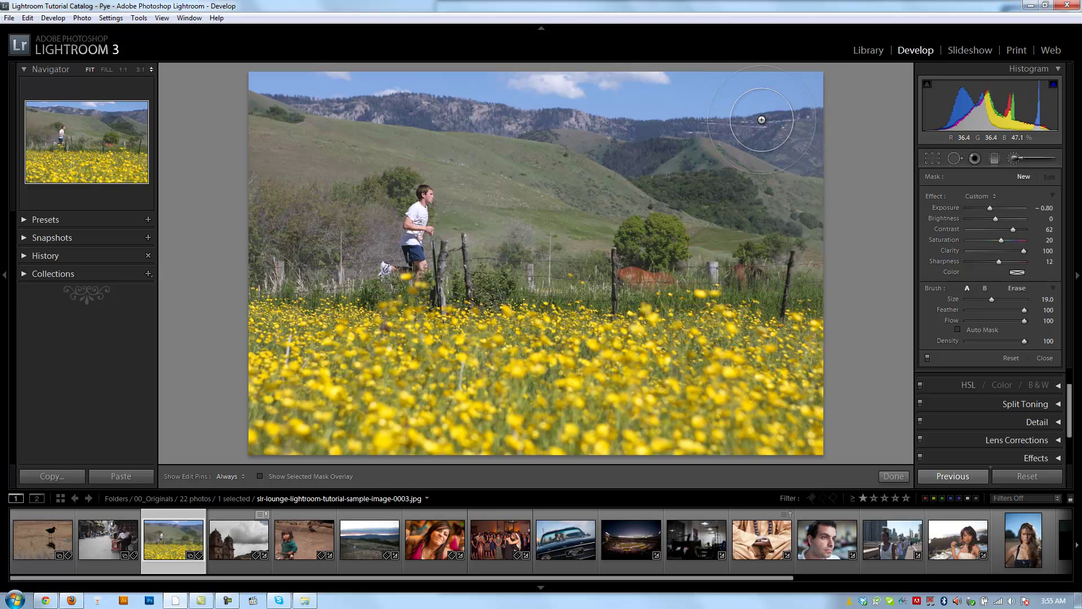
{"action": "scroll", "coordinate": [874, 246], "scroll_direction": "up", "scroll_amount": 2}
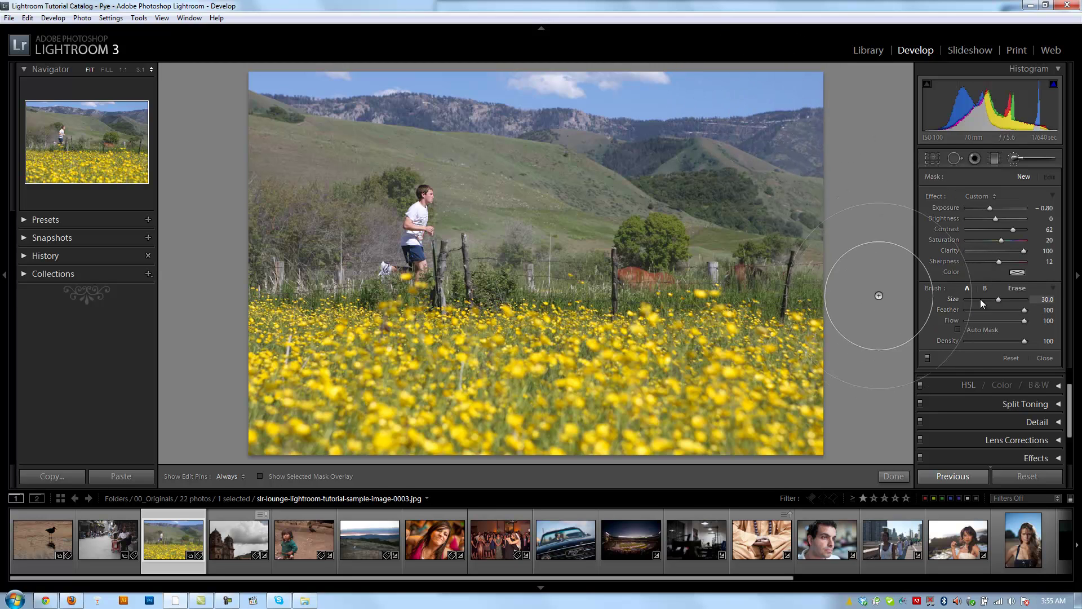
{"action": "scroll", "coordinate": [748, 180], "scroll_direction": "down", "scroll_amount": 5}
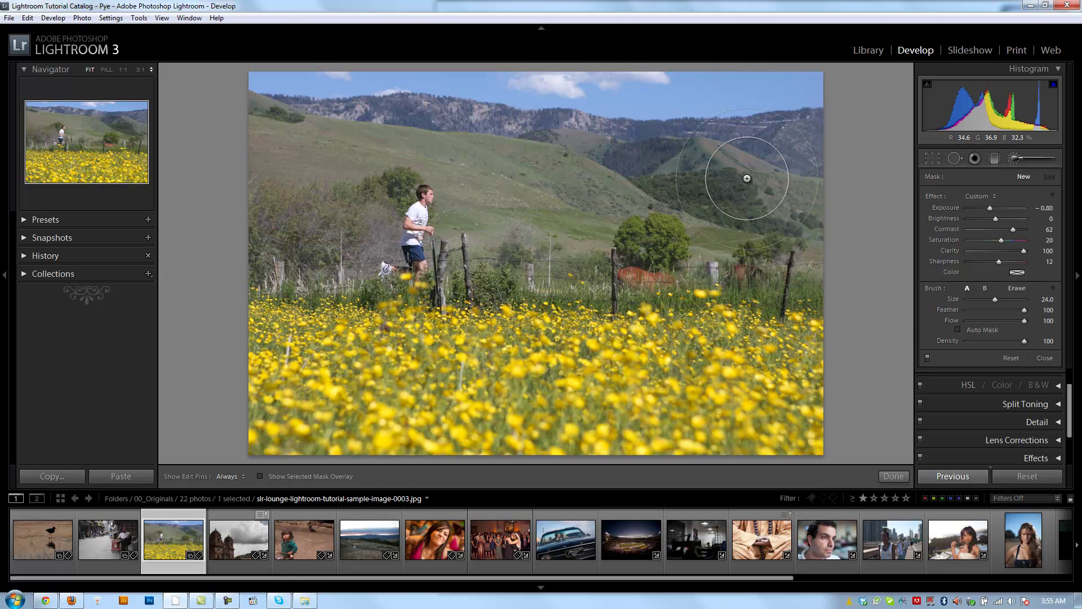
{"action": "scroll", "coordinate": [516, 76], "scroll_direction": "up", "scroll_amount": 1}
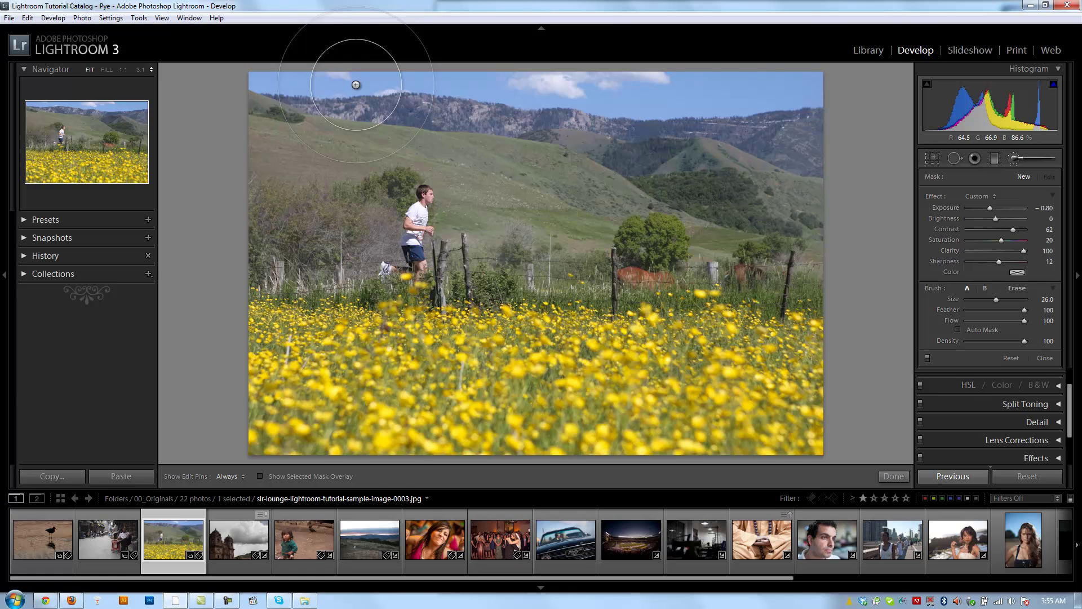
{"action": "scroll", "coordinate": [356, 85], "scroll_direction": "up", "scroll_amount": 1}
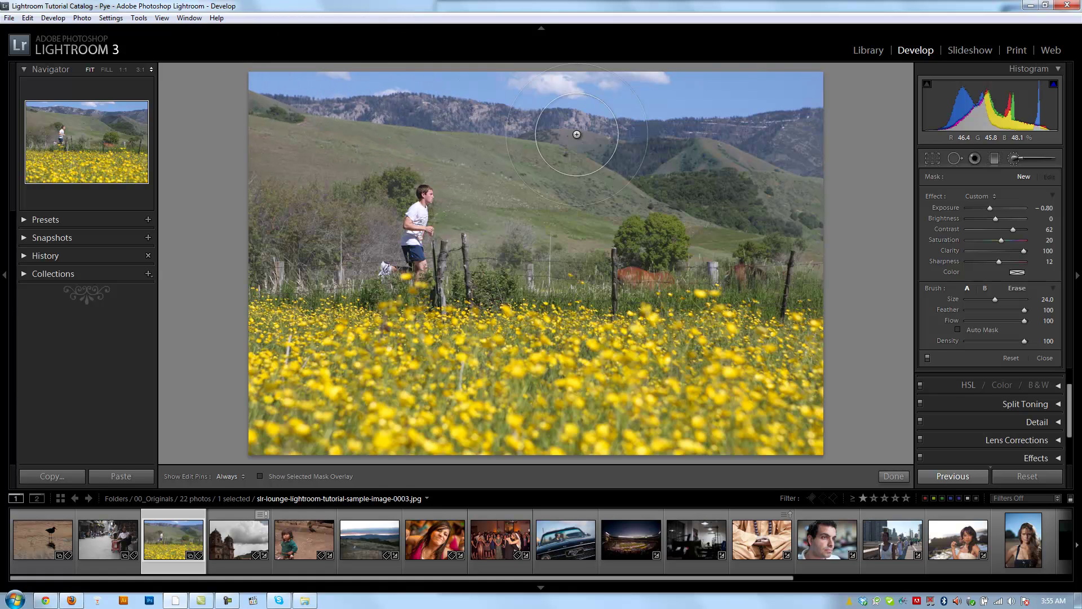
{"action": "scroll", "coordinate": [541, 134], "scroll_direction": "down", "scroll_amount": 3}
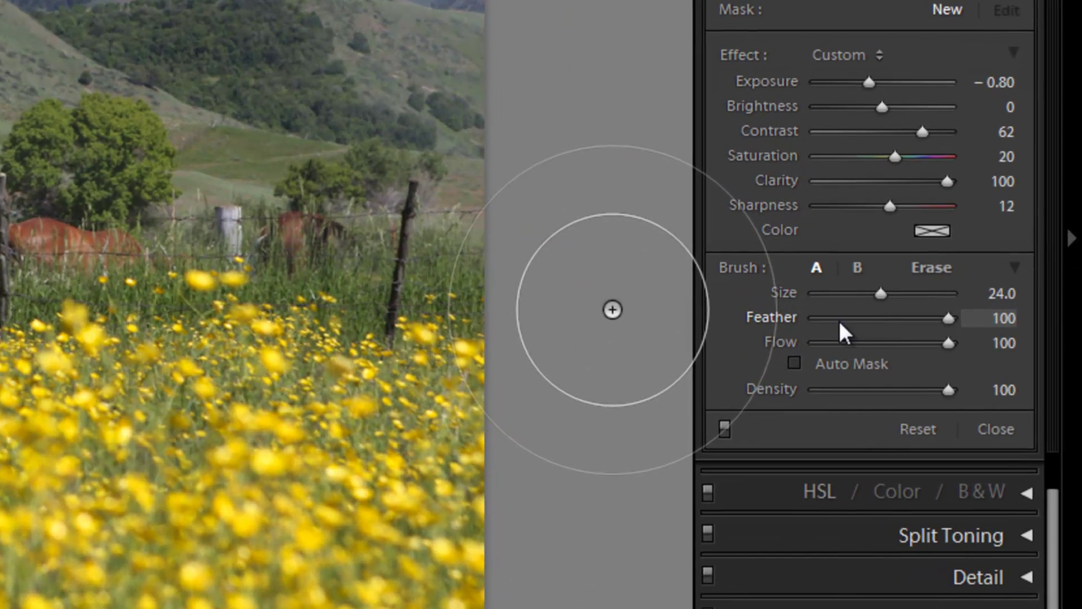
Step: Set the brush feather to 100 and paint a darkening stroke across the sky and distant mountains
{"action": "mouse_move", "coordinate": [823, 320]}
{"action": "left_click", "coordinate": [860, 317]}
{"action": "mouse_move", "coordinate": [860, 316]}
{"action": "left_mouse_down"}
{"action": "mouse_move", "coordinate": [828, 318]}
{"action": "mouse_move", "coordinate": [960, 336]}
{"action": "left_mouse_up"}
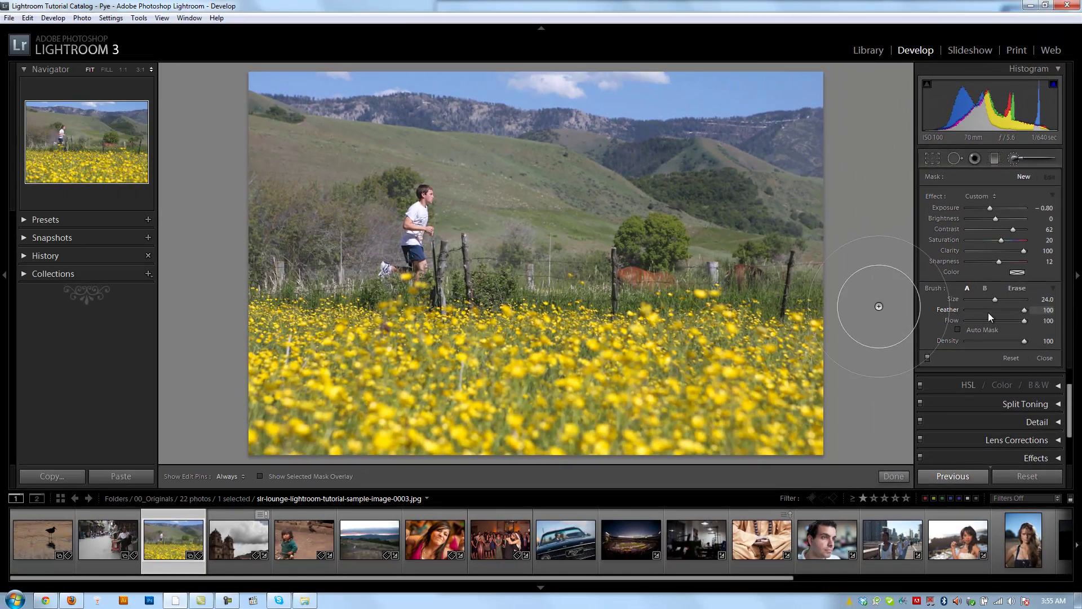
{"action": "key", "text": "h"}
{"action": "mouse_move", "coordinate": [806, 113]}
{"action": "left_mouse_down"}
{"action": "mouse_move", "coordinate": [614, 104]}
{"action": "mouse_move", "coordinate": [840, 119]}
{"action": "mouse_move", "coordinate": [772, 121]}
{"action": "left_mouse_up"}
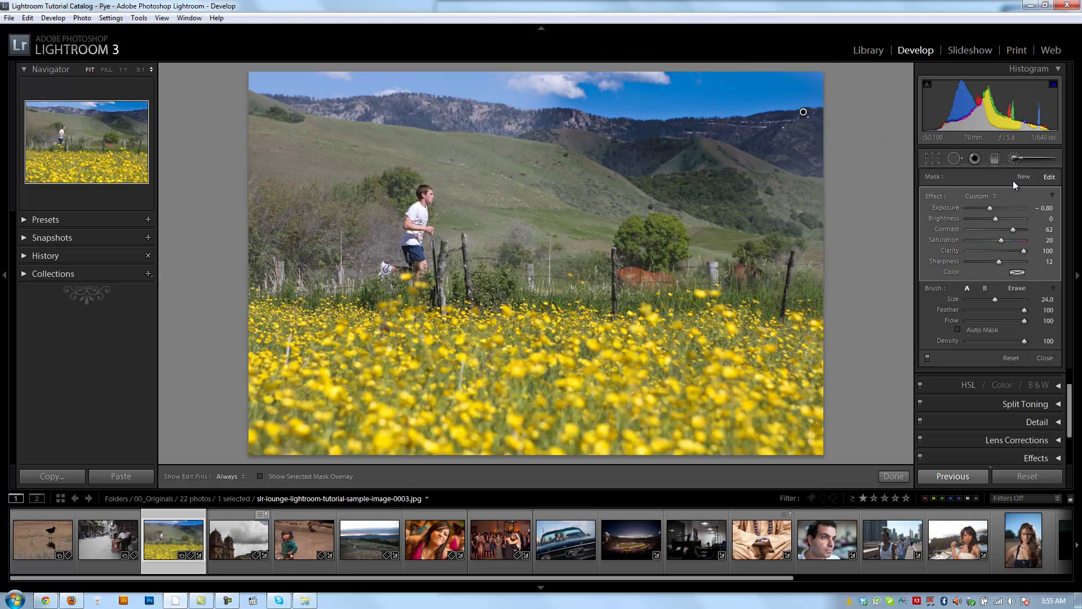
Step: Start a new mask with feather set to 0 and paint a hard-edged stroke across the yellow flowers
{"action": "key", "text": "h"}
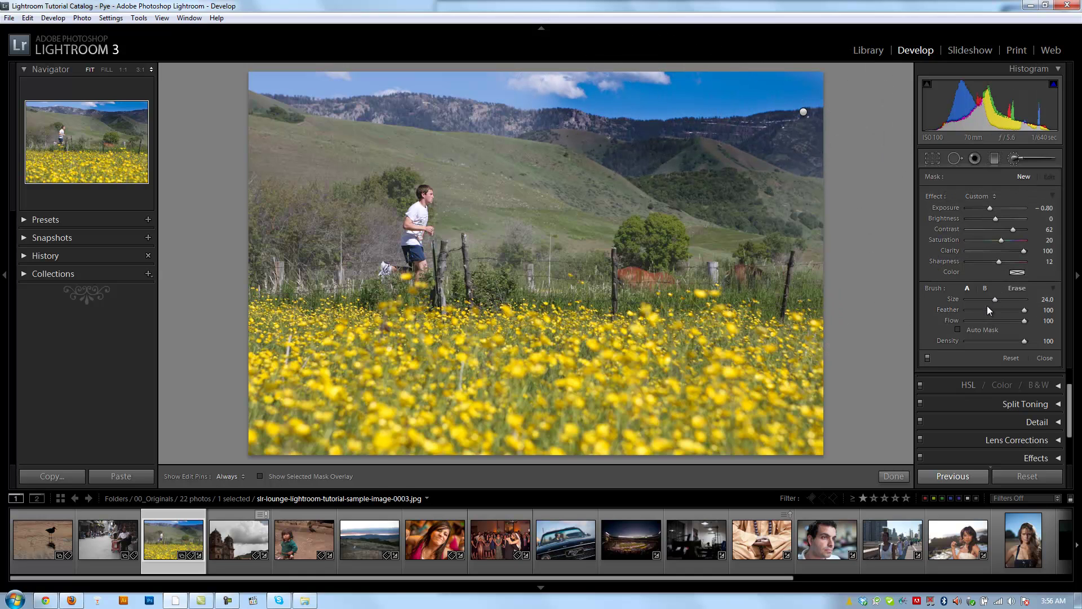
{"action": "left_click_drag", "start_coordinate": [988, 310], "coordinate": [914, 311]}
{"action": "mouse_move", "coordinate": [828, 338]}
{"action": "left_mouse_down"}
{"action": "mouse_move", "coordinate": [569, 340]}
{"action": "mouse_move", "coordinate": [644, 341]}
{"action": "left_mouse_up"}
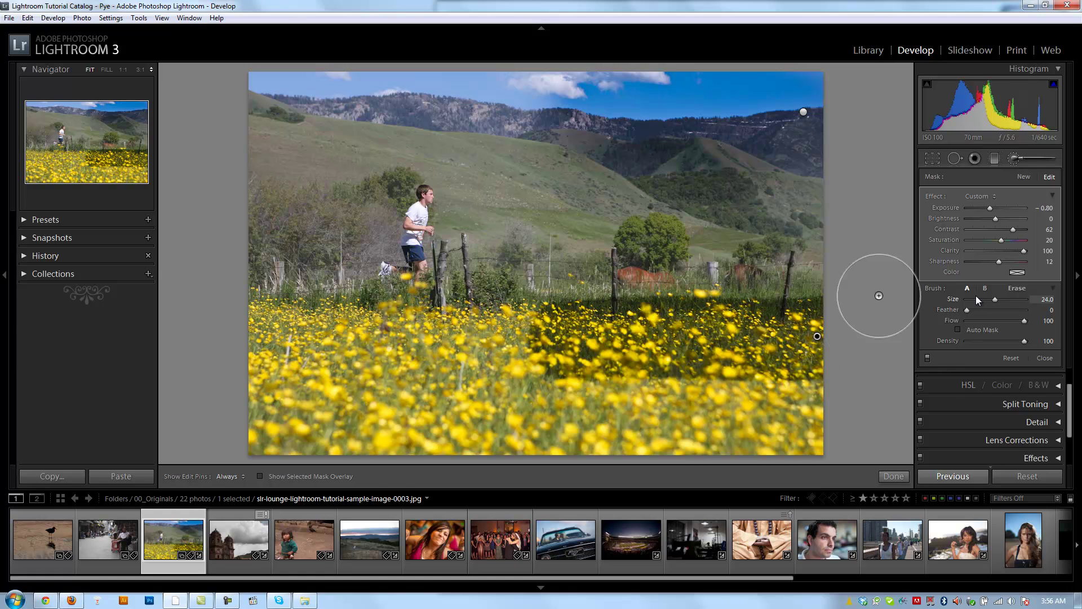
Step: Undo the brush strokes on the flowers and the mountains, and set the feather back to 100
{"action": "key", "text": "ctrl+z"}
{"action": "key", "text": "ctrl+z"}
{"action": "key", "text": "ctrl+z"}
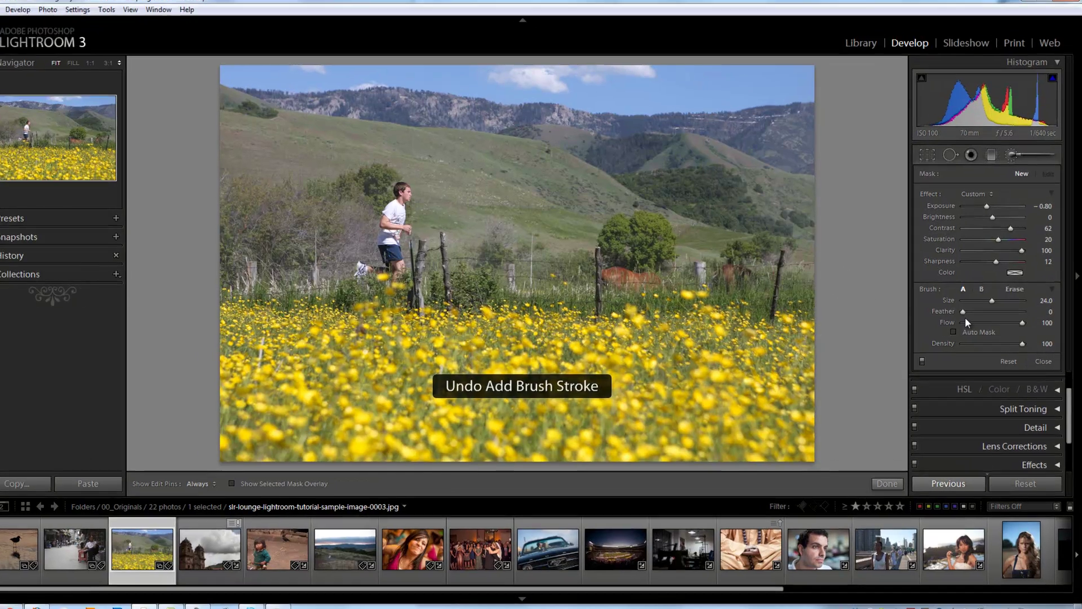
{"action": "left_click_drag", "start_coordinate": [963, 311], "coordinate": [1023, 312]}
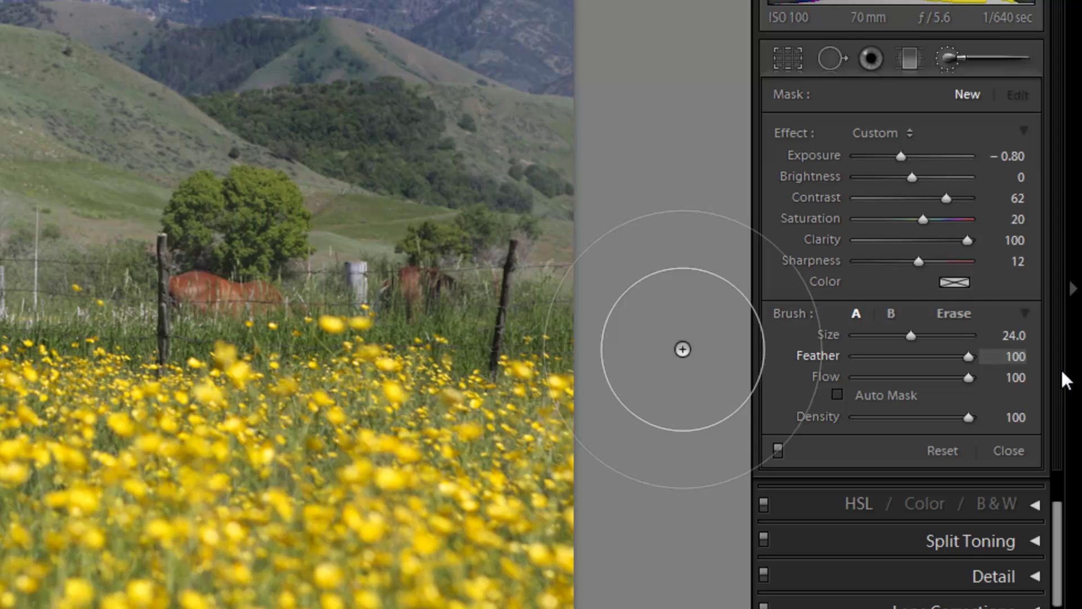
Step: Set the brush size to 30 and the flow to 51, and paint over the hills behind the round green tree
{"action": "left_click", "coordinate": [908, 381]}
{"action": "scroll", "coordinate": [287, 98], "scroll_direction": "up", "scroll_amount": 3}
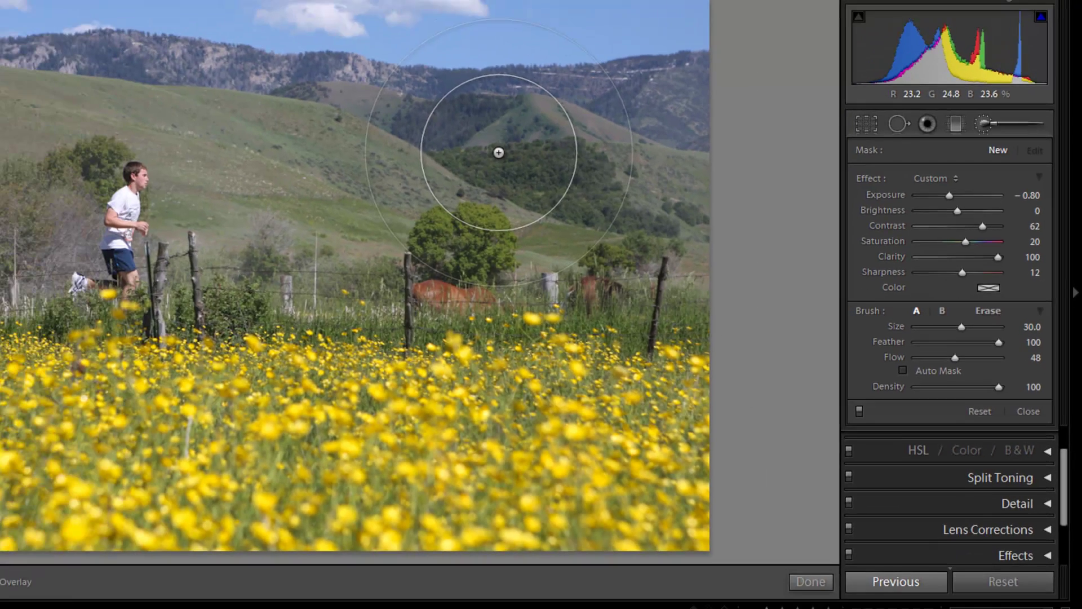
{"action": "left_click", "coordinate": [955, 359]}
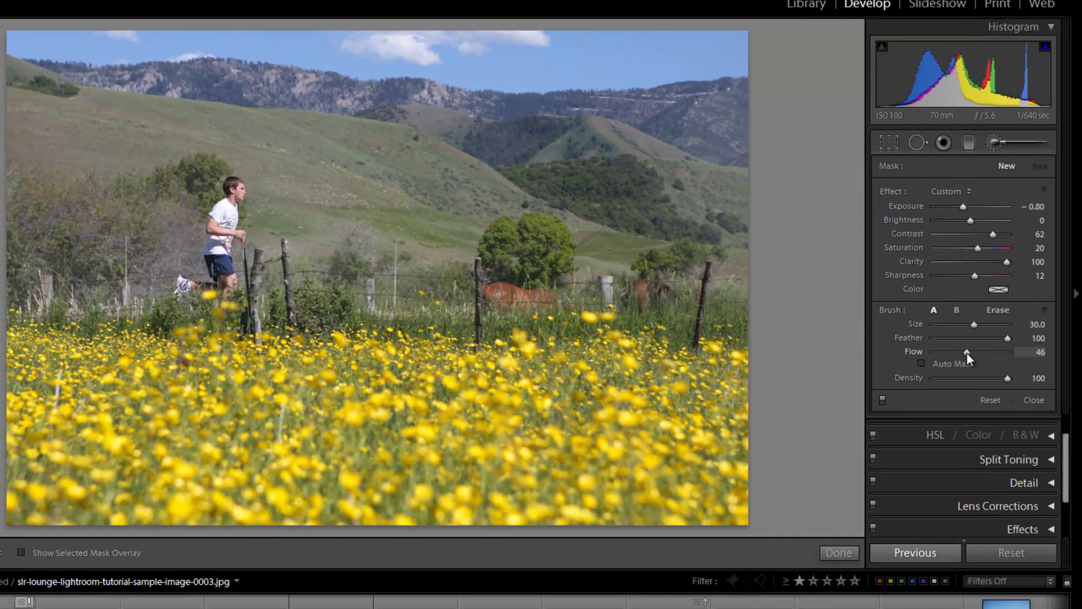
{"action": "left_click_drag", "start_coordinate": [969, 353], "coordinate": [972, 353]}
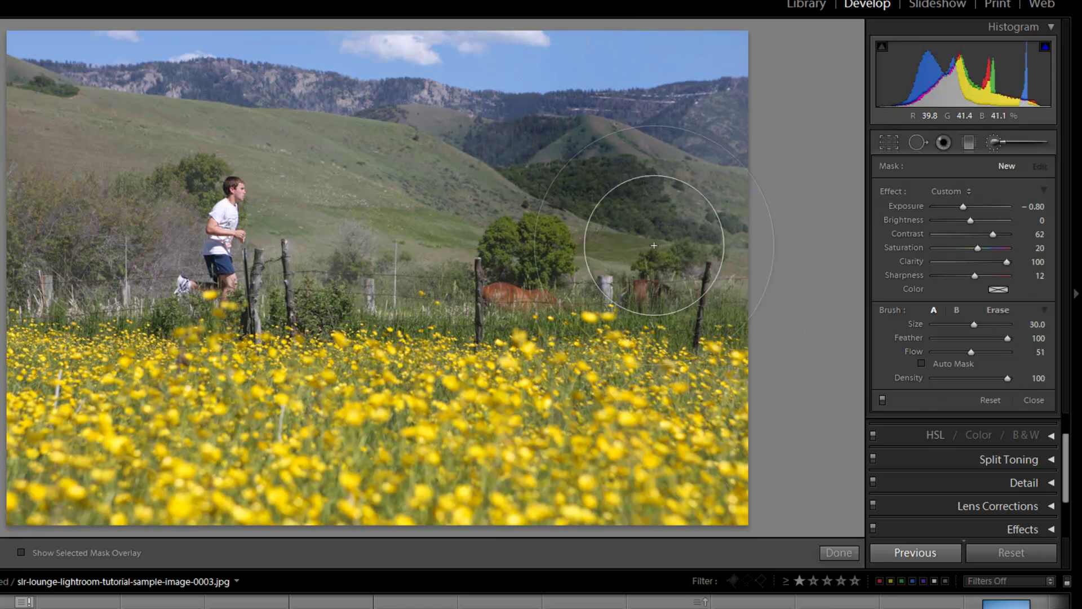
{"action": "mouse_move", "coordinate": [667, 187]}
{"action": "left_mouse_down"}
{"action": "mouse_move", "coordinate": [650, 152]}
{"action": "mouse_move", "coordinate": [546, 225]}
{"action": "mouse_move", "coordinate": [574, 244]}
{"action": "left_mouse_up"}
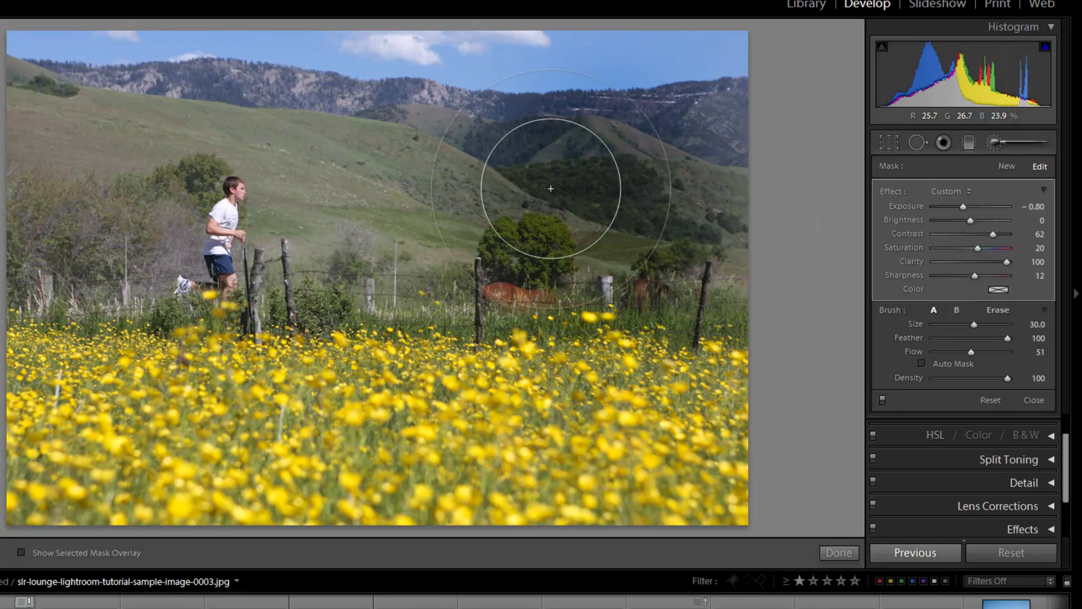
Step: Set the brush density to 51 with Auto Mask off, and paint over the yellow flowers below the runner
{"action": "left_click", "coordinate": [970, 366]}
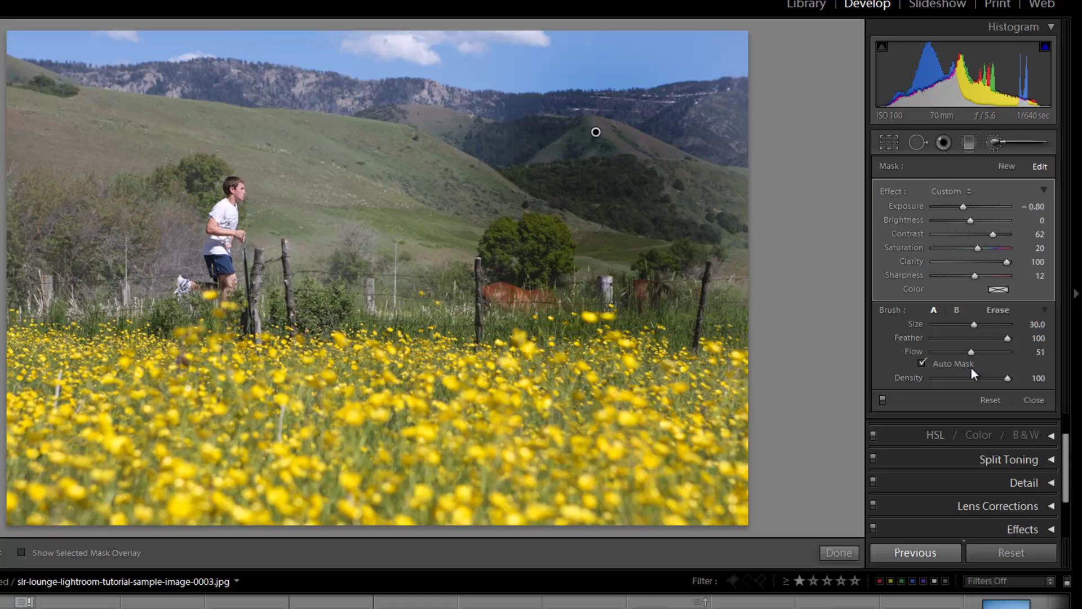
{"action": "left_click", "coordinate": [953, 364]}
{"action": "left_click", "coordinate": [975, 377]}
{"action": "left_click_drag", "start_coordinate": [968, 380], "coordinate": [972, 381]}
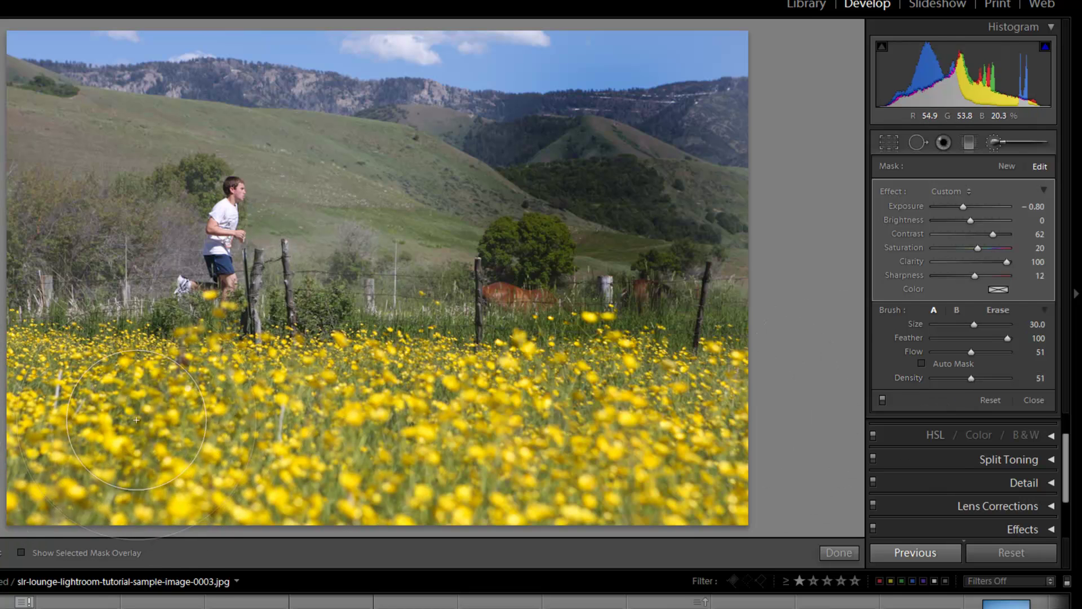
{"action": "mouse_move", "coordinate": [172, 408]}
{"action": "left_mouse_down"}
{"action": "mouse_move", "coordinate": [192, 484]}
{"action": "mouse_move", "coordinate": [99, 427]}
{"action": "mouse_move", "coordinate": [161, 400]}
{"action": "mouse_move", "coordinate": [200, 434]}
{"action": "mouse_move", "coordinate": [127, 423]}
{"action": "mouse_move", "coordinate": [114, 390]}
{"action": "mouse_move", "coordinate": [177, 402]}
{"action": "mouse_move", "coordinate": [139, 412]}
{"action": "mouse_move", "coordinate": [119, 455]}
{"action": "left_mouse_up"}
{"action": "mouse_move", "coordinate": [174, 440]}
{"action": "left_mouse_down"}
{"action": "mouse_move", "coordinate": [150, 423]}
{"action": "mouse_move", "coordinate": [155, 440]}
{"action": "mouse_move", "coordinate": [214, 465]}
{"action": "mouse_move", "coordinate": [231, 380]}
{"action": "left_mouse_up"}
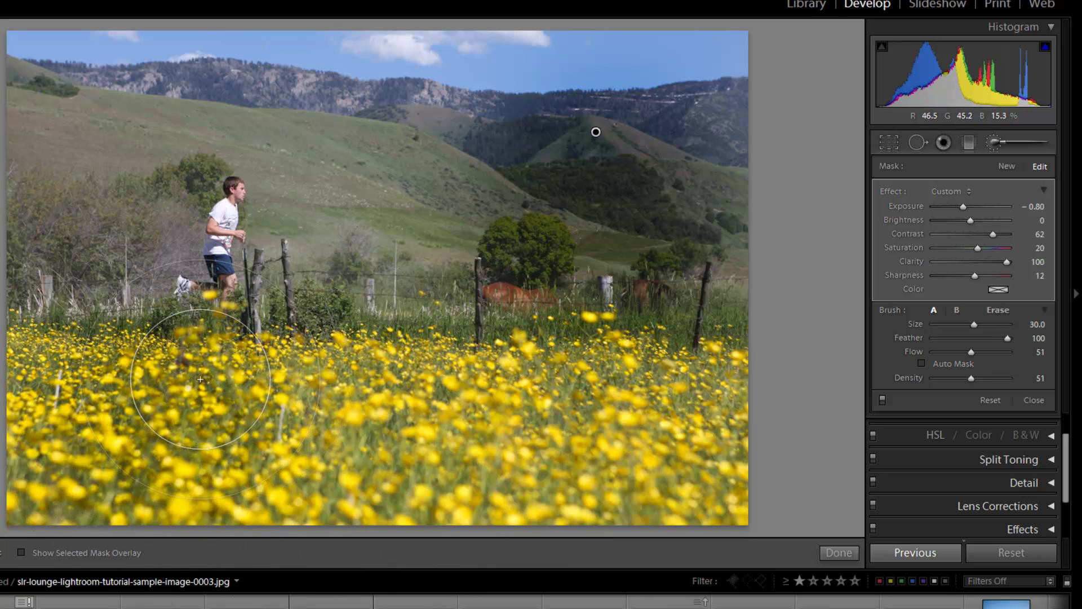
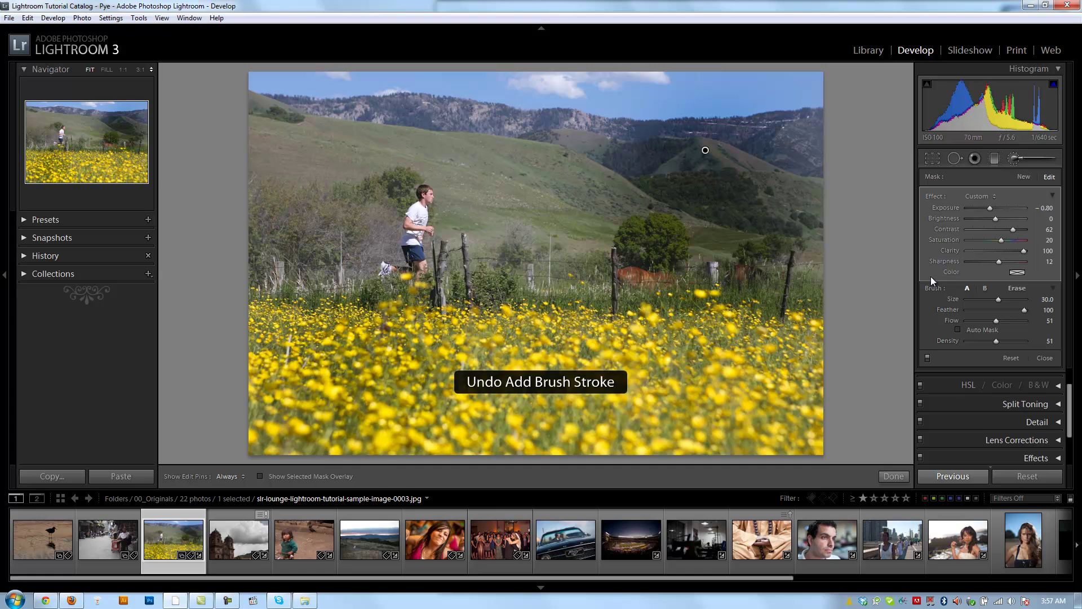
Step: Reset the existing brush mask and set up the brush with Auto Mask on and a size of 19
{"action": "left_click", "coordinate": [1010, 361]}
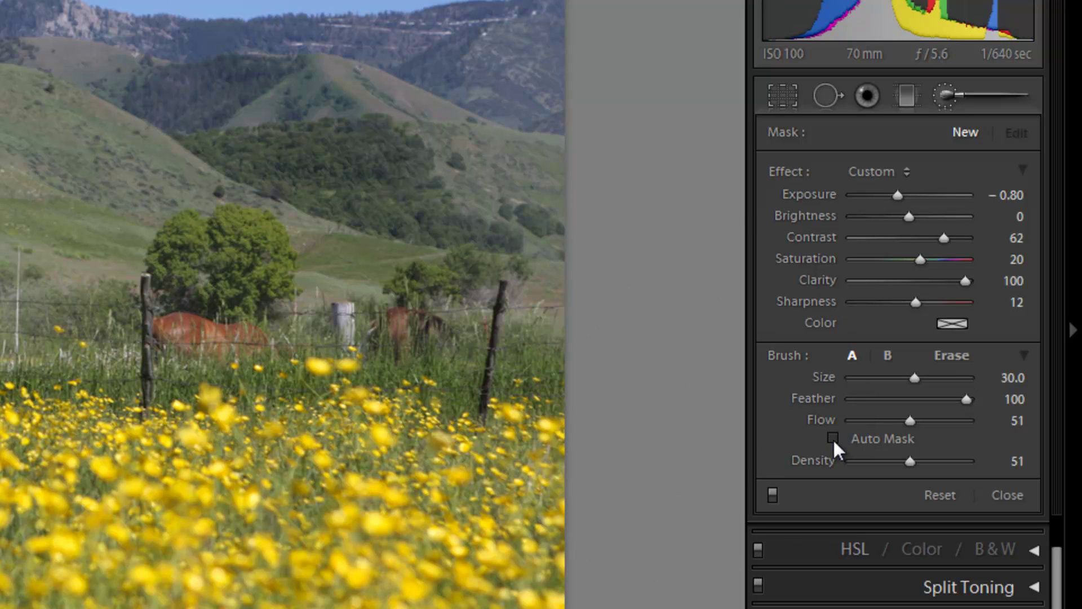
{"action": "left_click", "coordinate": [833, 438]}
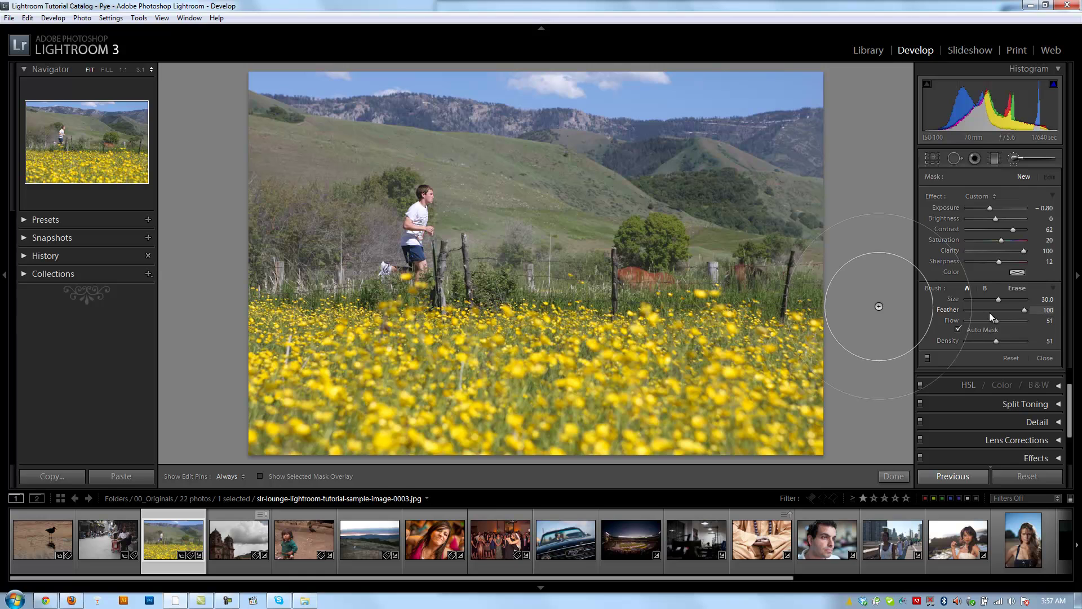
{"action": "scroll", "coordinate": [715, 116], "scroll_direction": "down", "scroll_amount": 6}
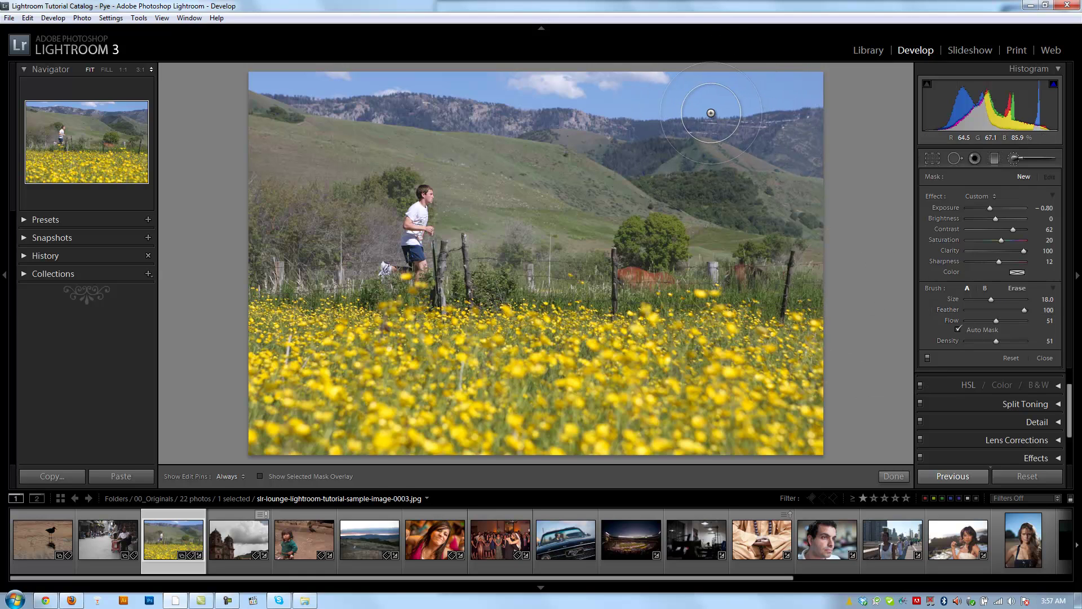
{"action": "scroll", "coordinate": [726, 128], "scroll_direction": "up", "scroll_amount": 2}
{"action": "scroll", "coordinate": [732, 96], "scroll_direction": "down", "scroll_amount": 2}
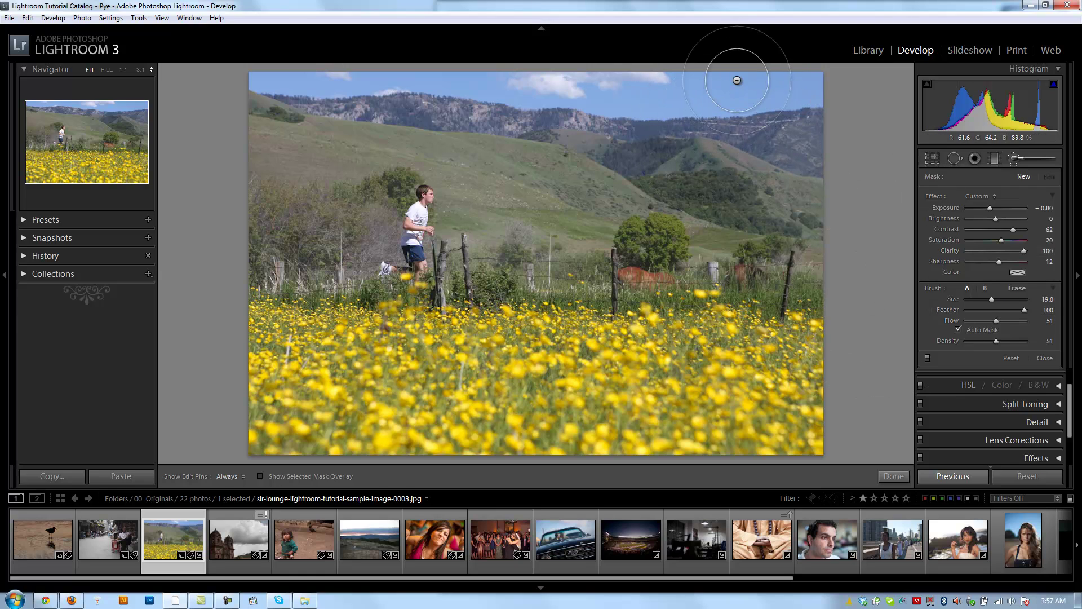
{"action": "key", "text": "h"}
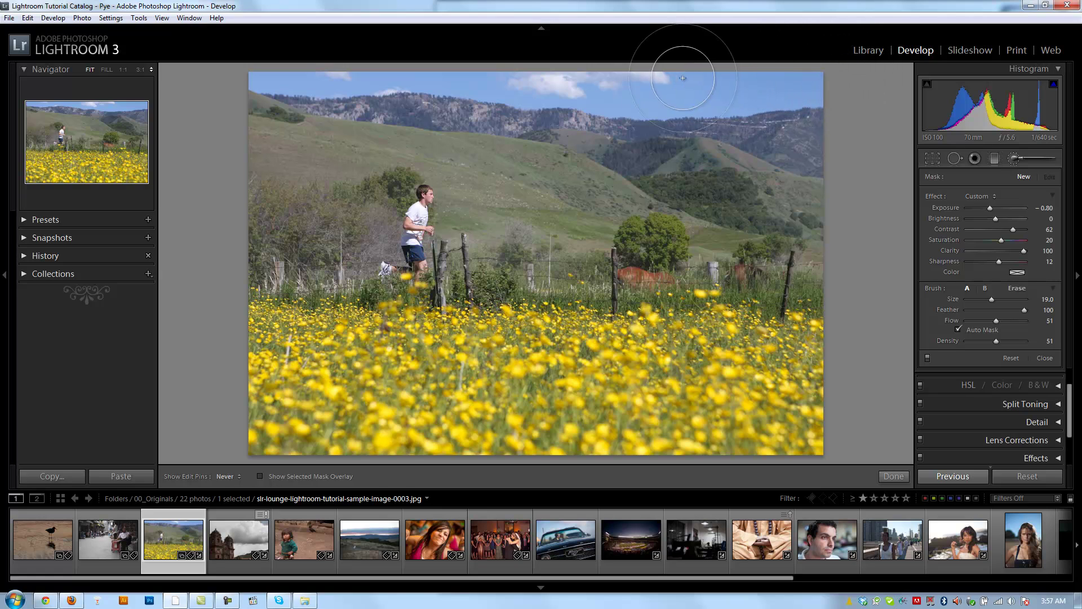
{"action": "key", "text": "h"}
Step: Set flow and density to 100, delete the test stroke, and paint over the sky down to the mountain ridge
{"action": "double_click", "coordinate": [994, 320]}
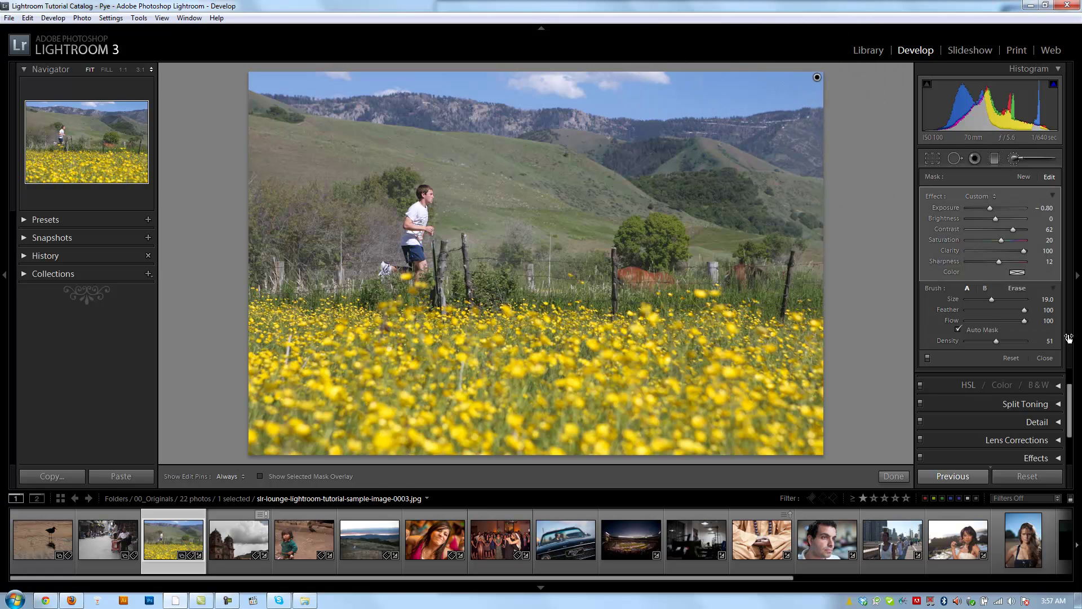
{"action": "double_click", "coordinate": [994, 341]}
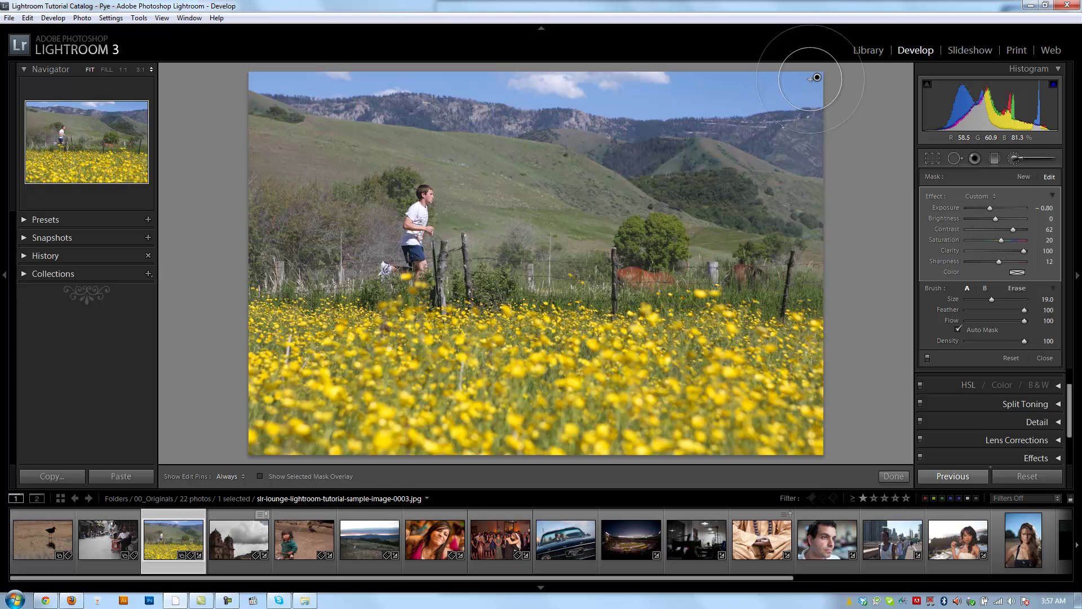
{"action": "key", "text": "Delete"}
{"action": "mouse_move", "coordinate": [821, 77]}
{"action": "left_mouse_down"}
{"action": "mouse_move", "coordinate": [753, 82]}
{"action": "mouse_move", "coordinate": [840, 78]}
{"action": "mouse_move", "coordinate": [604, 85]}
{"action": "mouse_move", "coordinate": [769, 90]}
{"action": "mouse_move", "coordinate": [657, 91]}
{"action": "mouse_move", "coordinate": [524, 75]}
{"action": "mouse_move", "coordinate": [657, 91]}
{"action": "mouse_move", "coordinate": [644, 91]}
{"action": "mouse_move", "coordinate": [353, 59]}
{"action": "mouse_move", "coordinate": [249, 70]}
{"action": "mouse_move", "coordinate": [685, 79]}
{"action": "left_mouse_up"}
{"action": "key", "text": "h"}
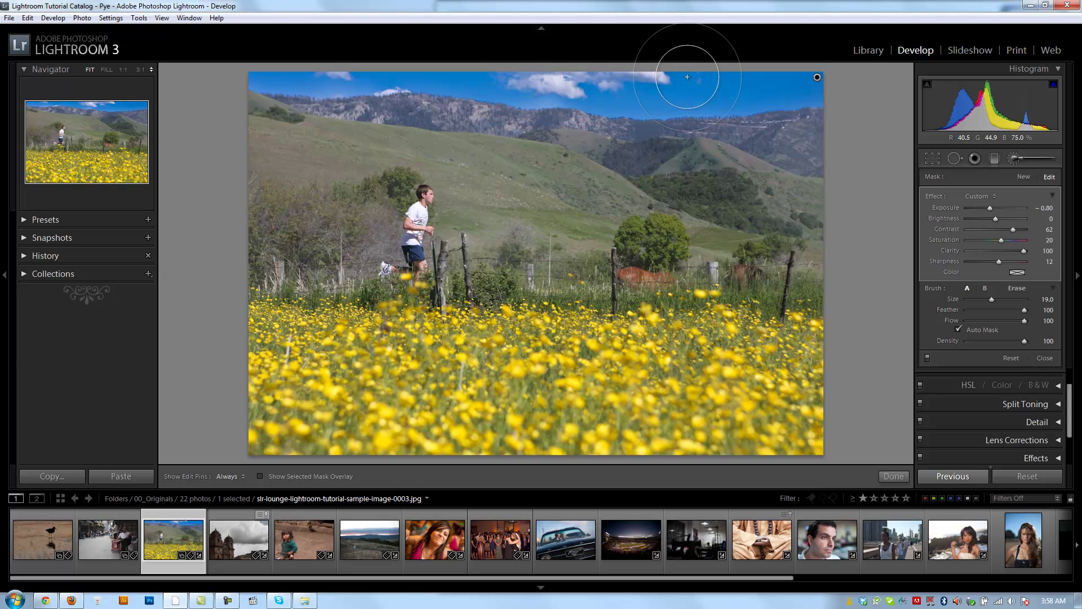
Step: Examine the painted sky's edge along the mountain ridge at 3:1 and 1:1 magnification, and return to the fitted view
{"action": "left_click", "coordinate": [541, 96]}
{"action": "left_click_drag", "start_coordinate": [603, 116], "coordinate": [569, 233]}
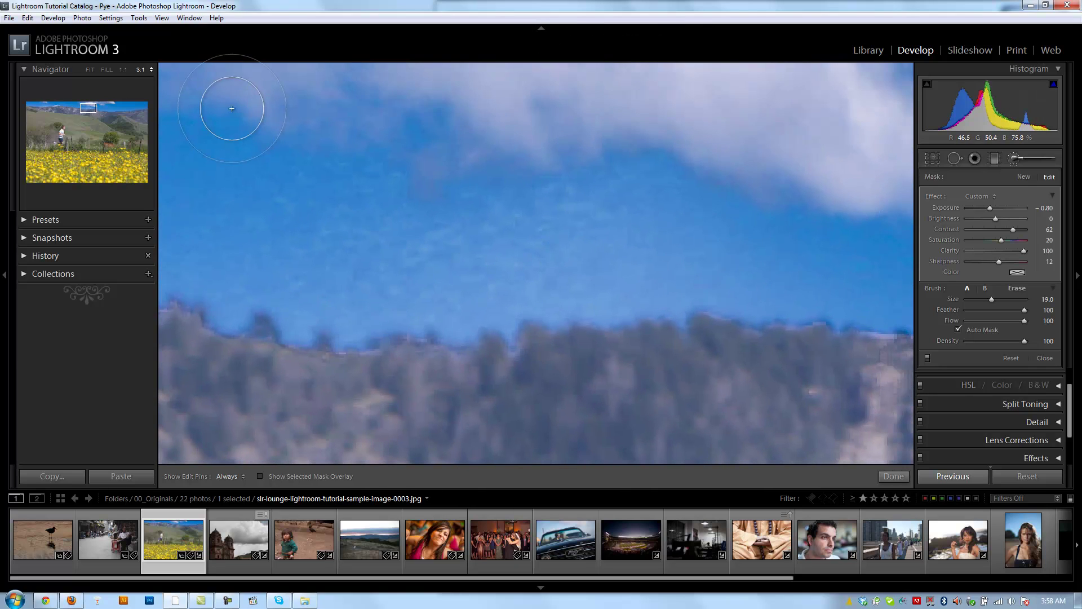
{"action": "left_click", "coordinate": [124, 68]}
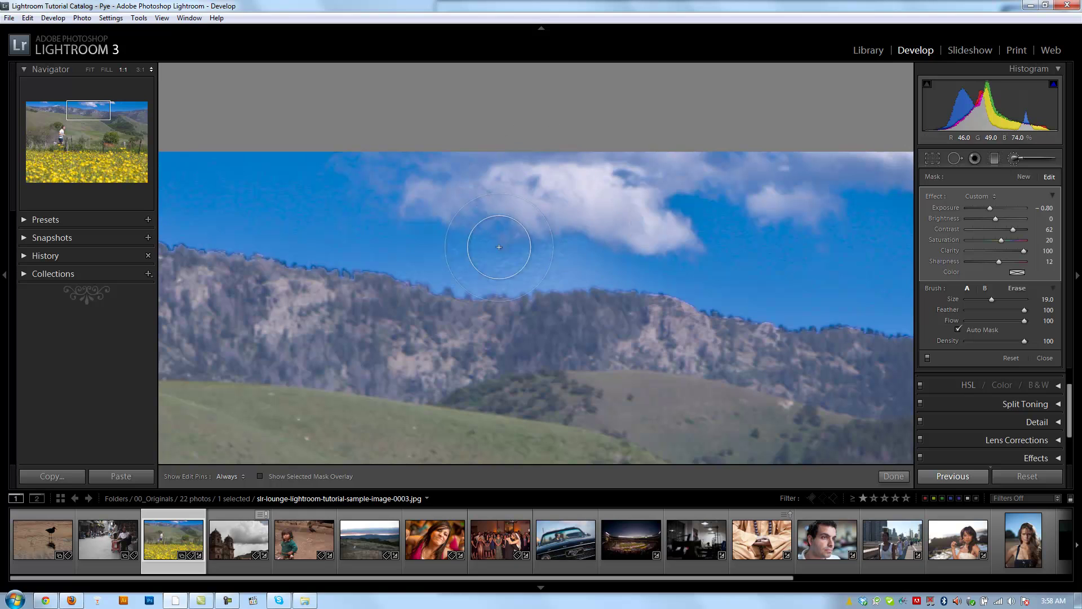
{"action": "left_click_drag", "start_coordinate": [501, 309], "coordinate": [682, 315]}
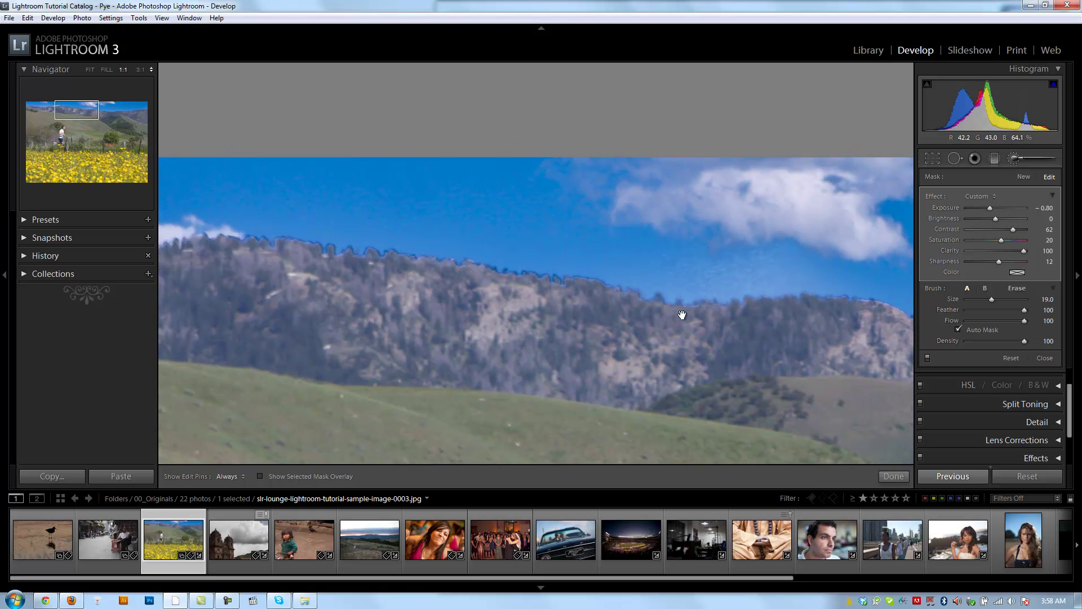
{"action": "left_click_drag", "start_coordinate": [304, 238], "coordinate": [605, 286]}
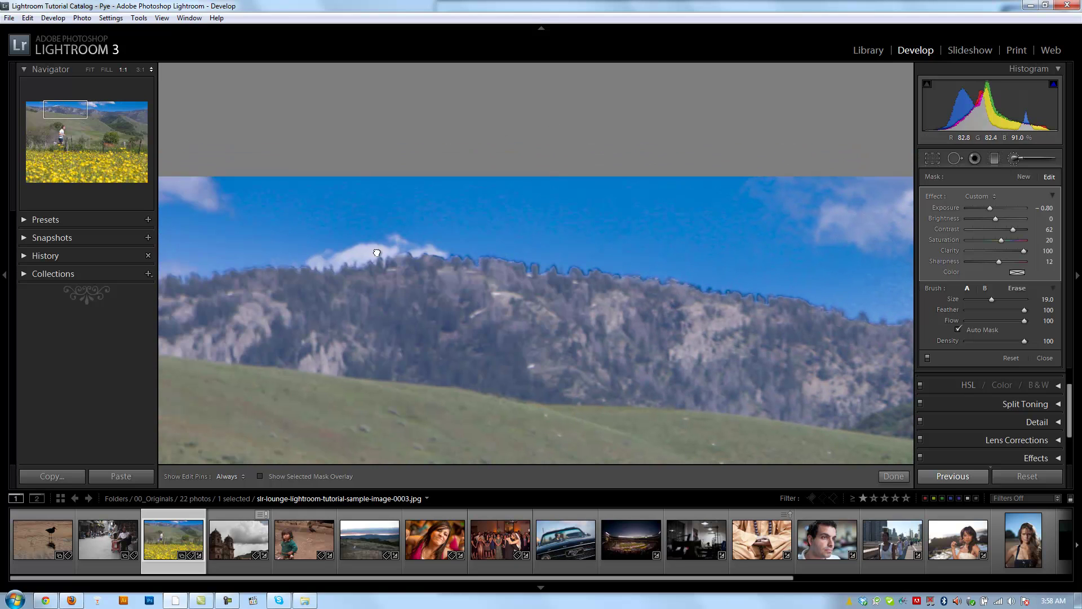
{"action": "left_click_drag", "start_coordinate": [377, 253], "coordinate": [446, 252]}
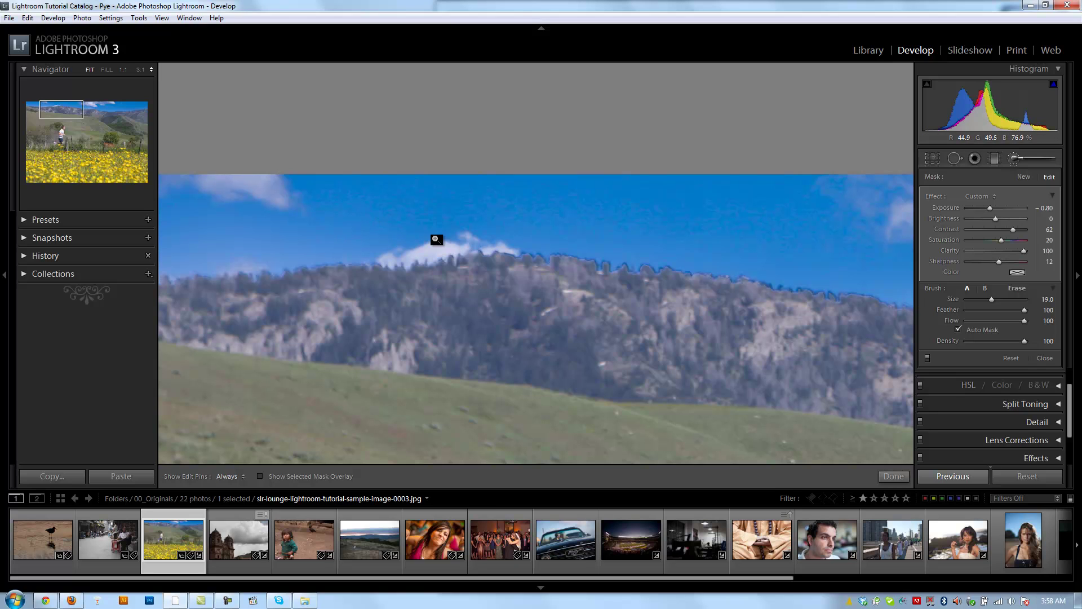
{"action": "left_click", "coordinate": [436, 240]}
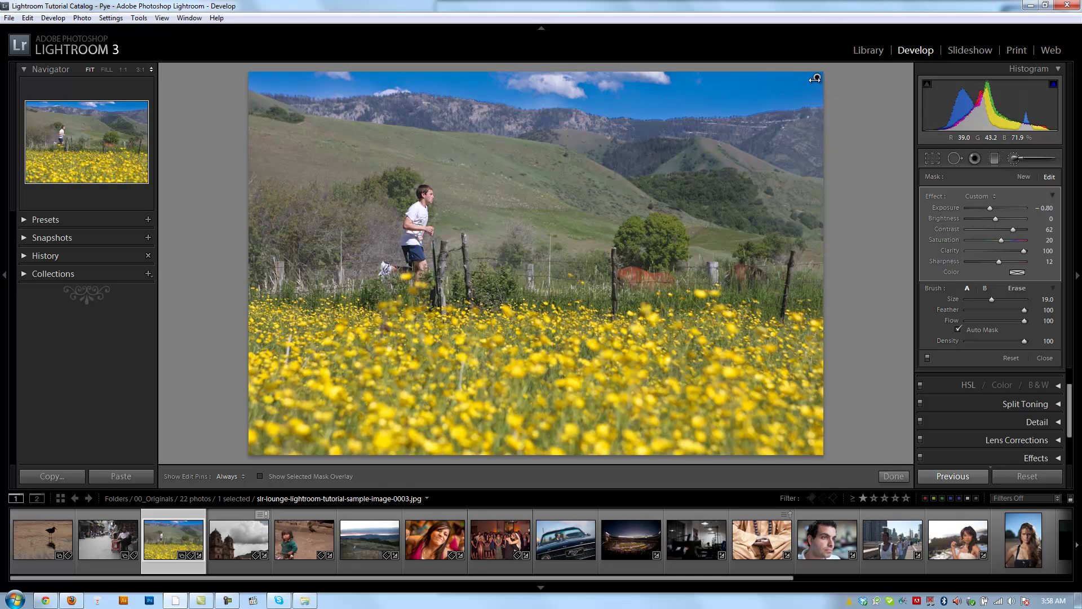
Step: Turn Auto Mask off and compare the settings of brush B before returning to brush A
{"action": "left_click", "coordinate": [958, 329]}
{"action": "key", "text": "h"}
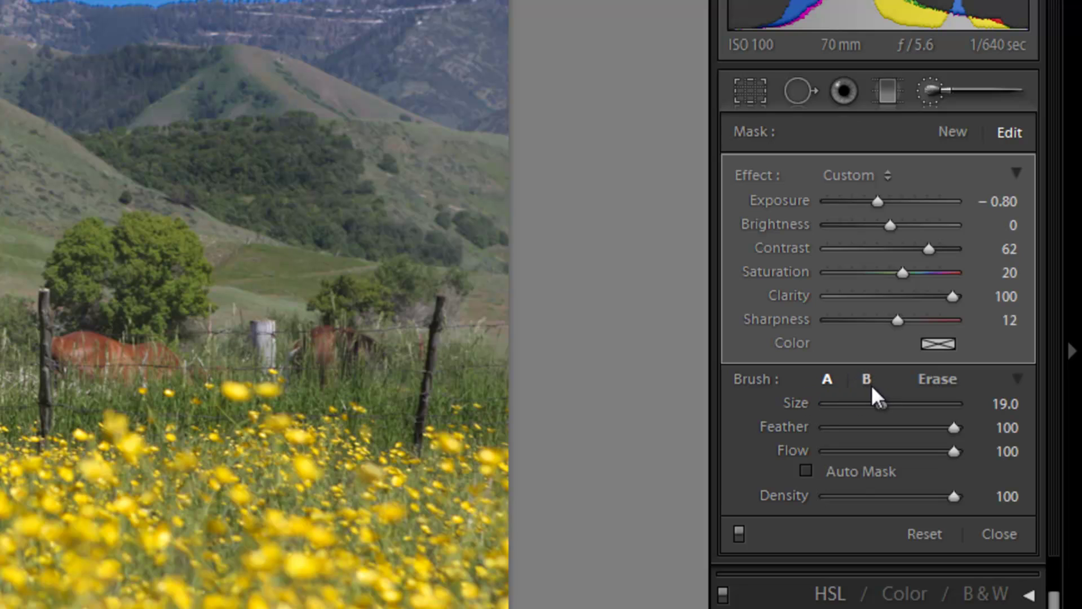
{"action": "left_click", "coordinate": [867, 379]}
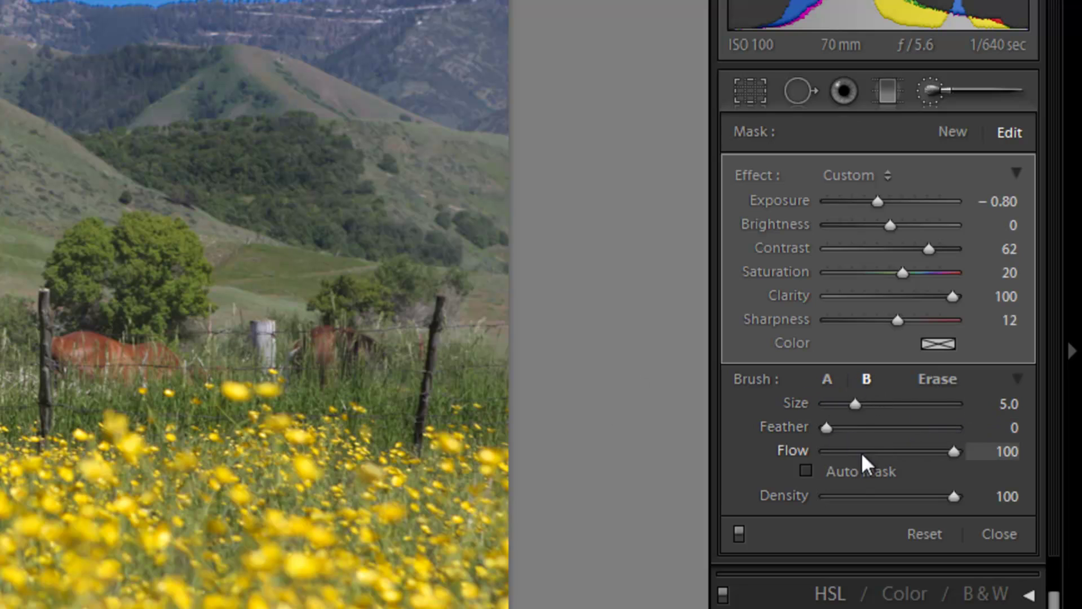
{"action": "left_click", "coordinate": [826, 380]}
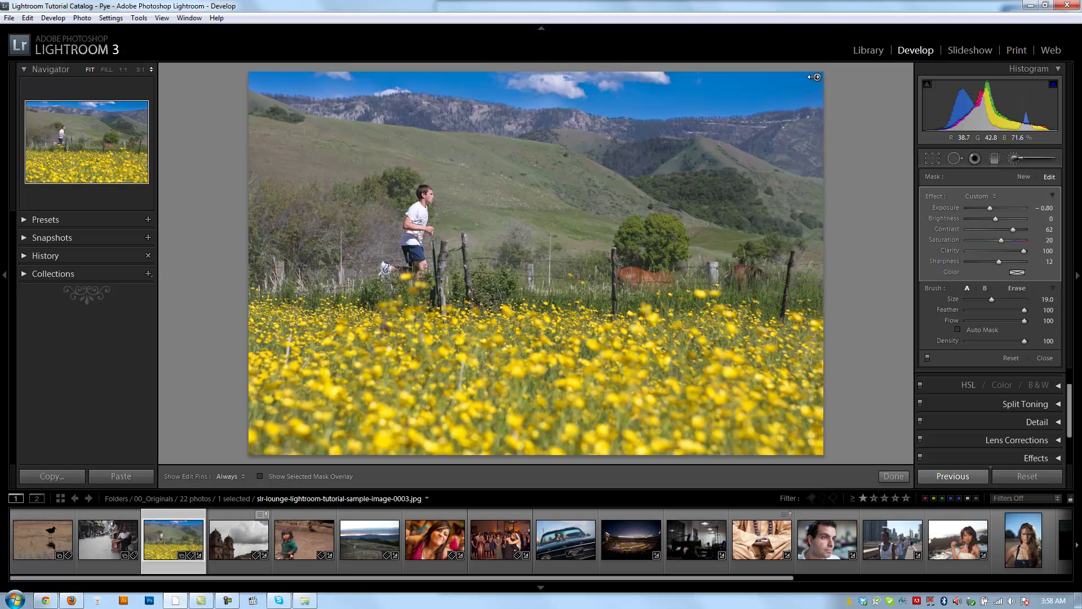
Step: Set the brush and eraser size to 26 and erase the painted adjustment from the sky
{"action": "scroll", "coordinate": [546, 118], "scroll_direction": "up", "scroll_amount": 3}
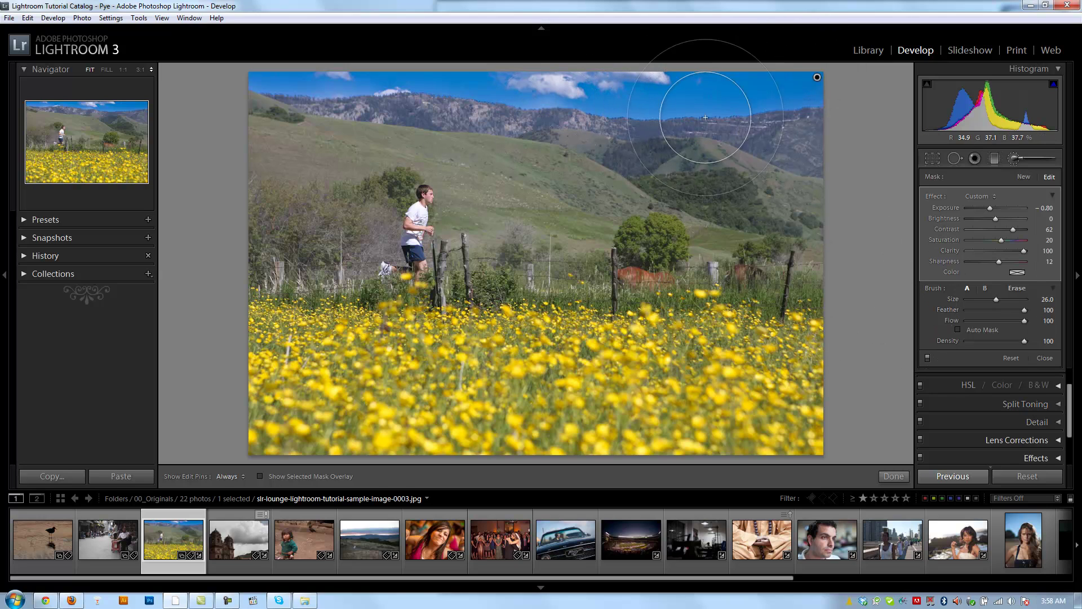
{"action": "key", "text": "alt"}
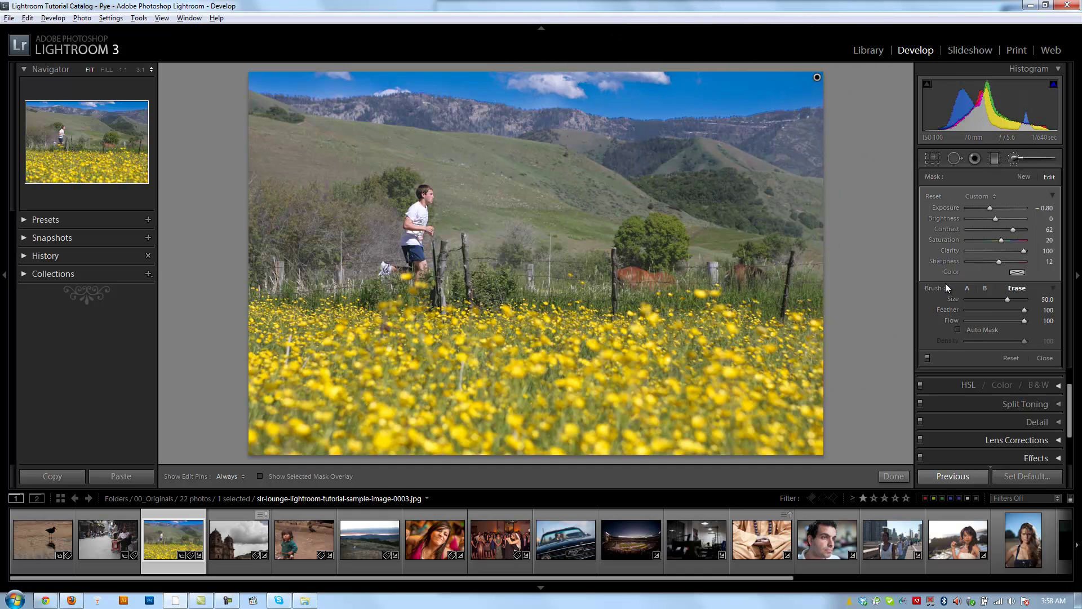
{"action": "mouse_move", "coordinate": [992, 298]}
{"action": "left_mouse_down"}
{"action": "mouse_move", "coordinate": [978, 304]}
{"action": "mouse_move", "coordinate": [995, 306]}
{"action": "left_mouse_up"}
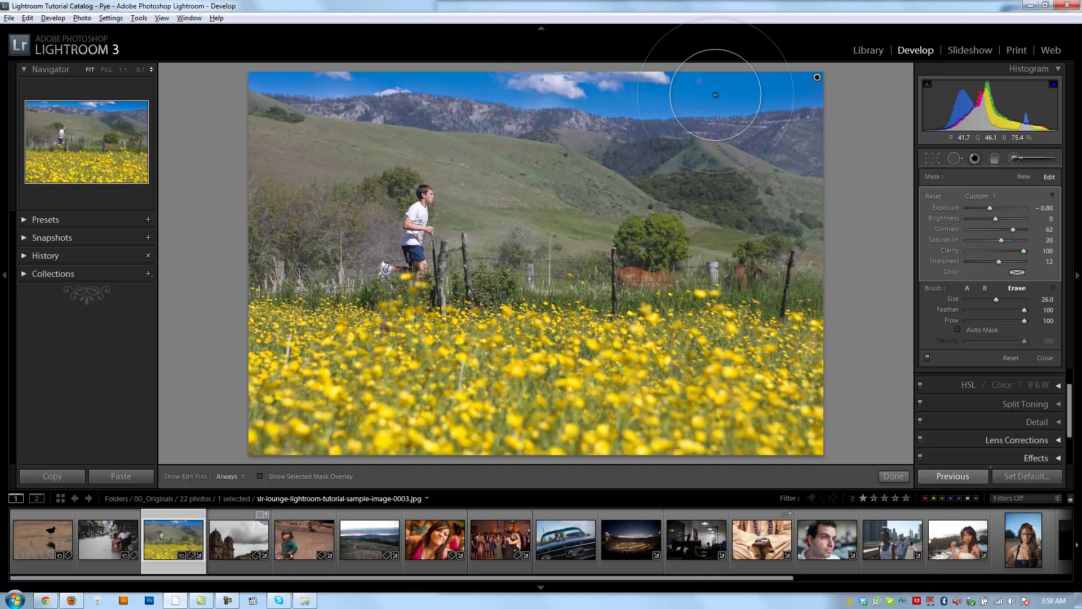
{"action": "left_click_drag", "start_coordinate": [712, 92], "coordinate": [225, 93], "text": "alt"}
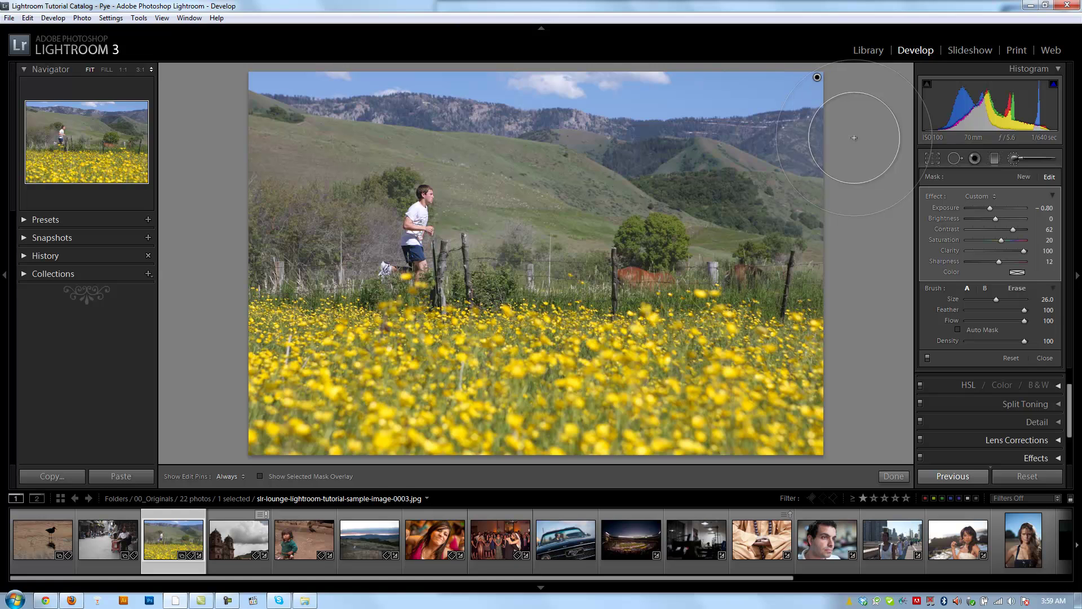
Step: Paint the adjustment over the sky and the distant mountains again with Auto Mask off
{"action": "mouse_move", "coordinate": [852, 135]}
{"action": "left_mouse_down"}
{"action": "mouse_move", "coordinate": [643, 89]}
{"action": "mouse_move", "coordinate": [842, 106]}
{"action": "left_mouse_up"}
{"action": "key", "text": "h"}
{"action": "left_click_drag", "start_coordinate": [314, 49], "coordinate": [821, 92]}
{"action": "key", "text": "h"}
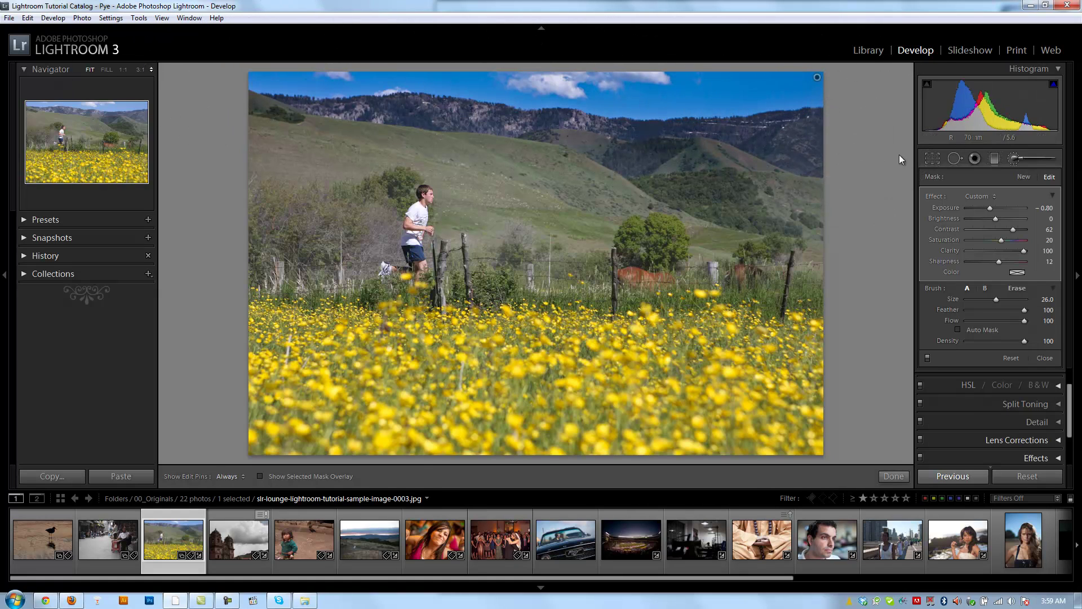
Step: Start a new mask with brightness at -124 and paint over the bushes and hillside around the runner
{"action": "left_click", "coordinate": [1019, 177]}
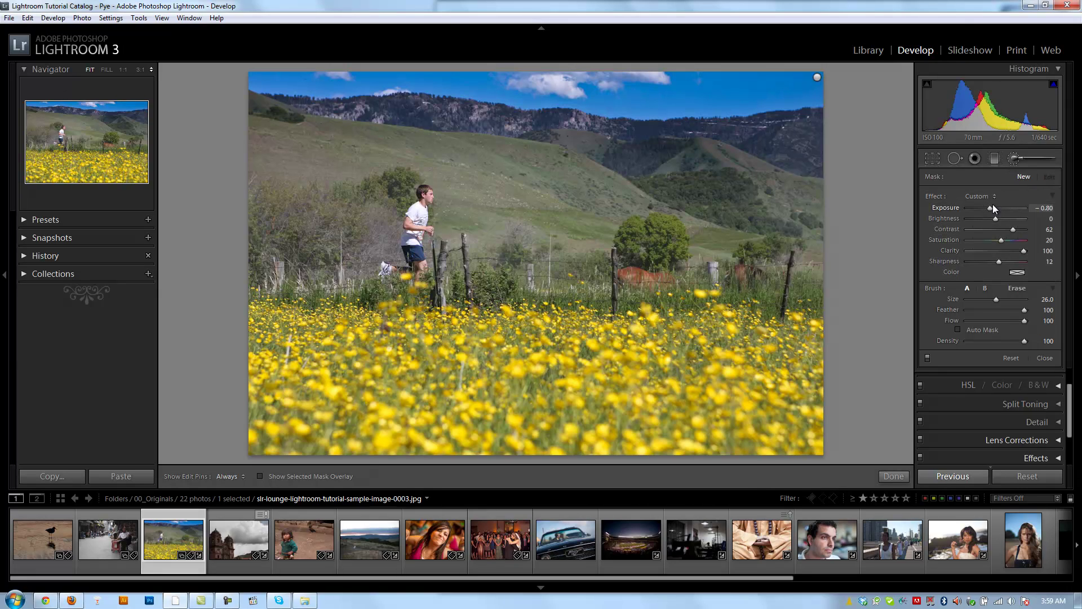
{"action": "left_click_drag", "start_coordinate": [994, 218], "coordinate": [978, 218]}
{"action": "key", "text": "h"}
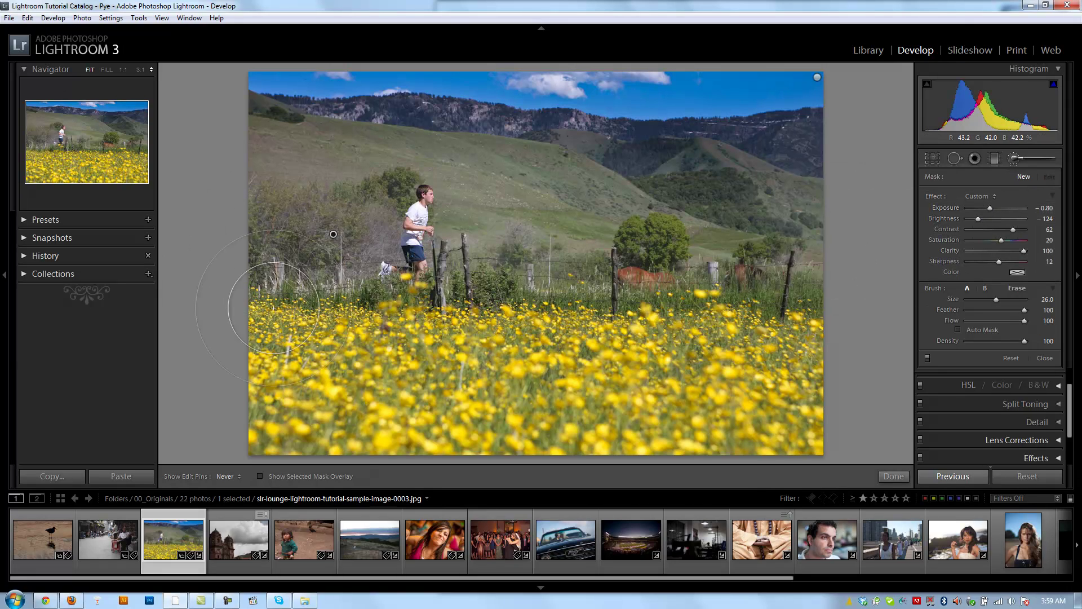
{"action": "mouse_move", "coordinate": [309, 279]}
{"action": "left_mouse_down"}
{"action": "mouse_move", "coordinate": [428, 226]}
{"action": "mouse_move", "coordinate": [340, 276]}
{"action": "left_mouse_up"}
{"action": "key", "text": "h"}
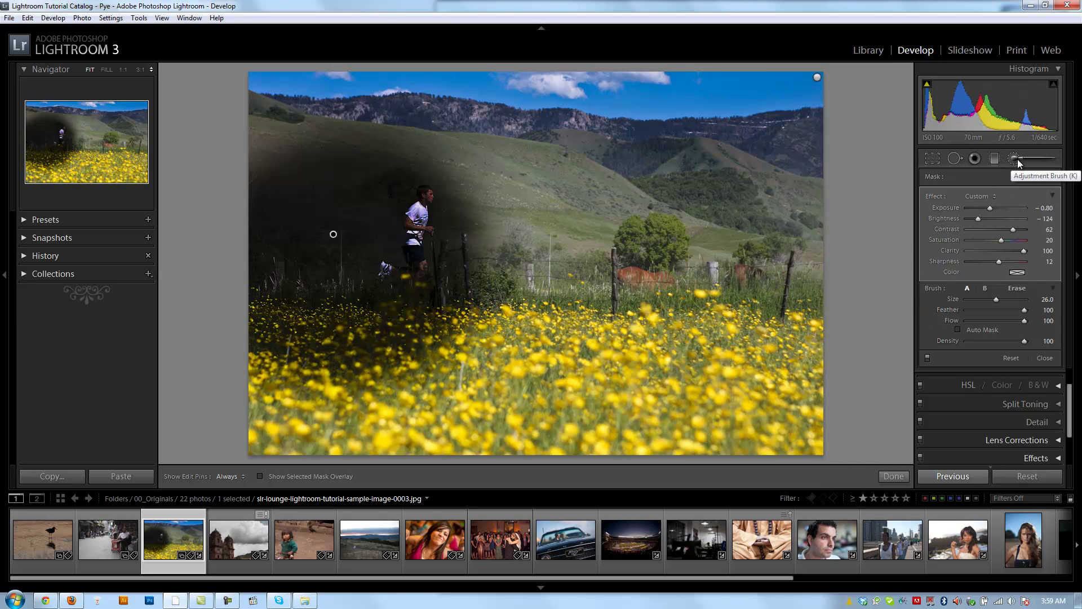
Step: Start a new mask with saturation at 66 and brightness at -28, and paint over the flowers in the photo's lower right
{"action": "left_click", "coordinate": [1023, 176]}
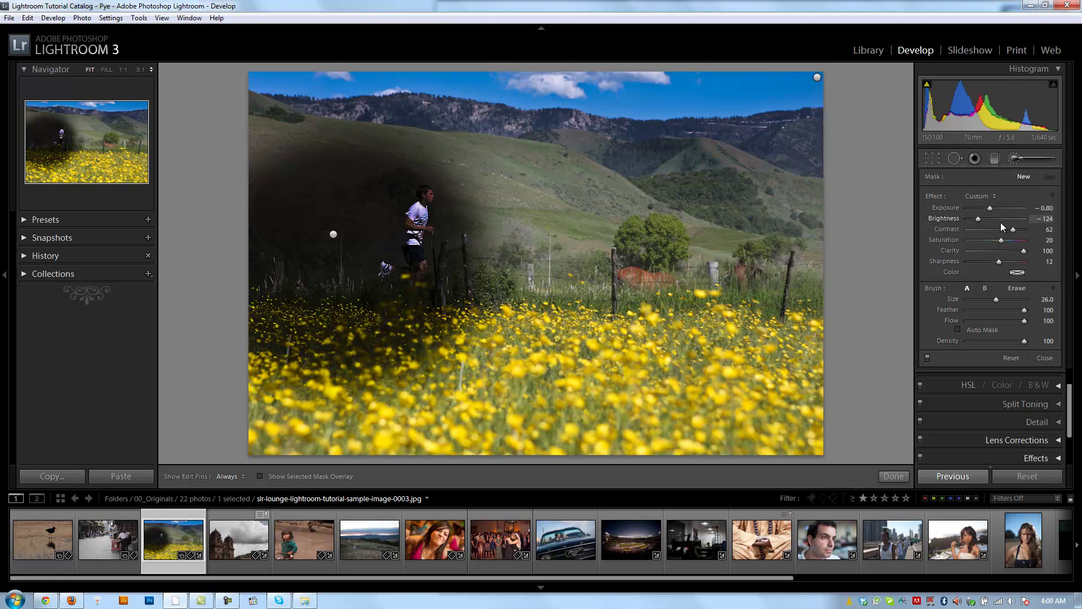
{"action": "left_click_drag", "start_coordinate": [1004, 243], "coordinate": [1014, 240]}
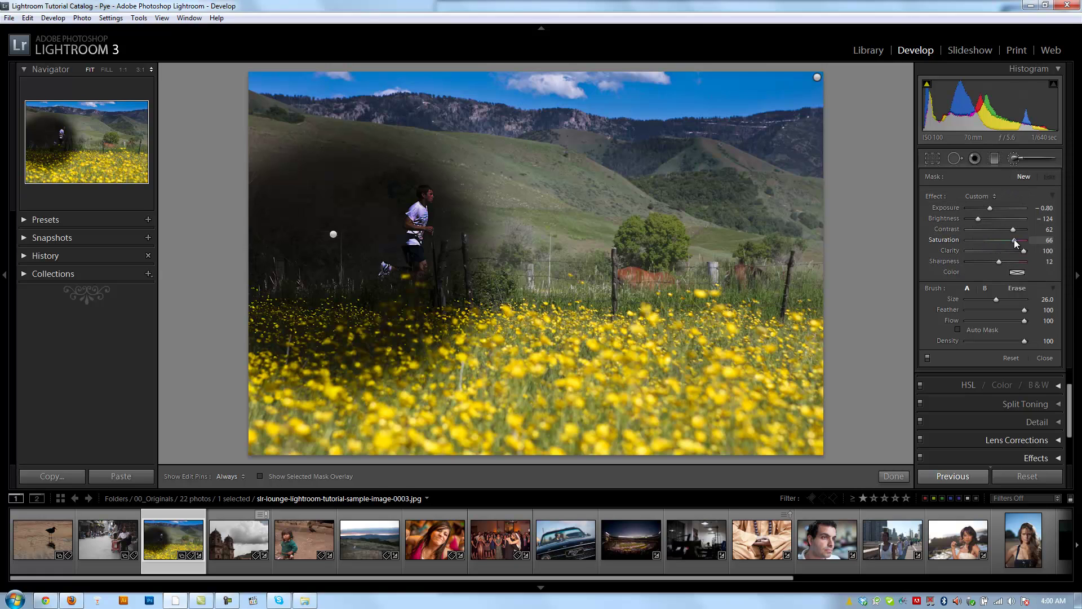
{"action": "left_click", "coordinate": [992, 216]}
{"action": "key", "text": "h"}
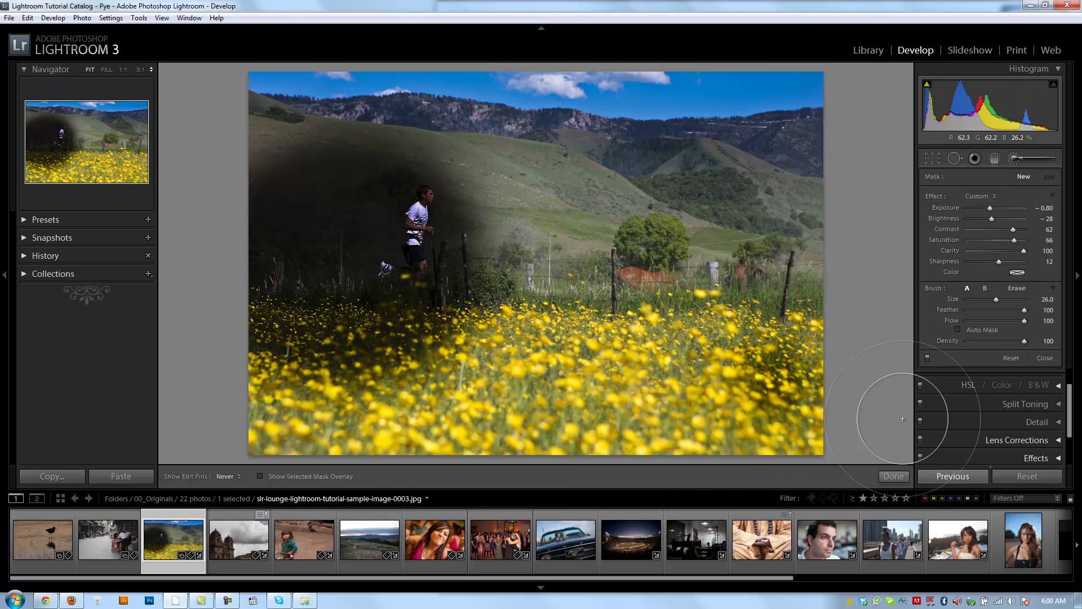
{"action": "mouse_move", "coordinate": [903, 418]}
{"action": "left_mouse_down"}
{"action": "mouse_move", "coordinate": [679, 464]}
{"action": "mouse_move", "coordinate": [740, 366]}
{"action": "mouse_move", "coordinate": [797, 398]}
{"action": "mouse_move", "coordinate": [874, 403]}
{"action": "left_mouse_up"}
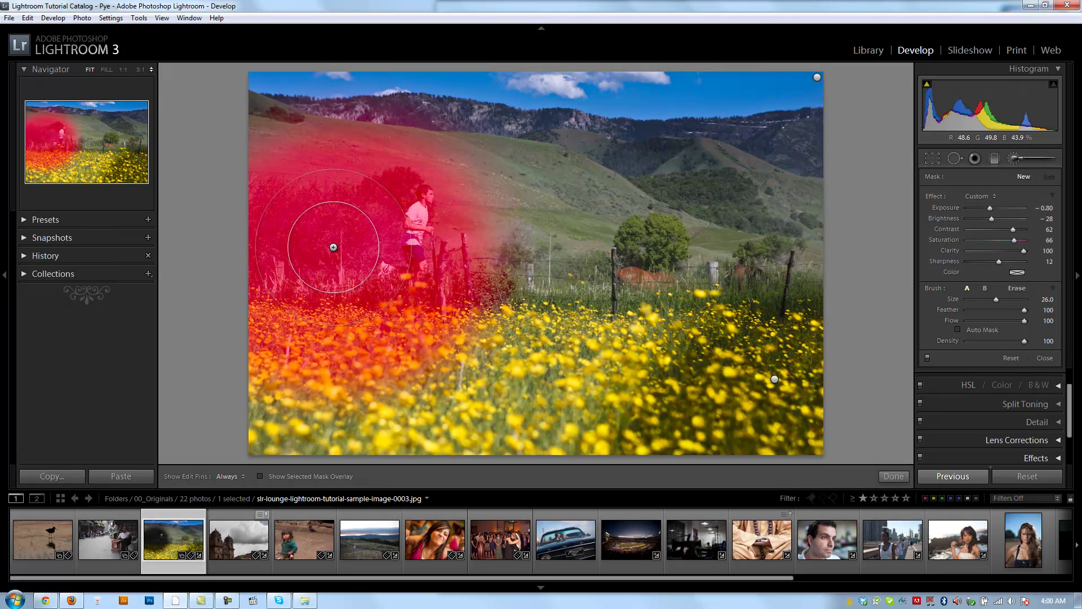
Step: Delete the dark mask around the runner and erase the sky mask's spill over the green hills
{"action": "key", "text": "Delete"}
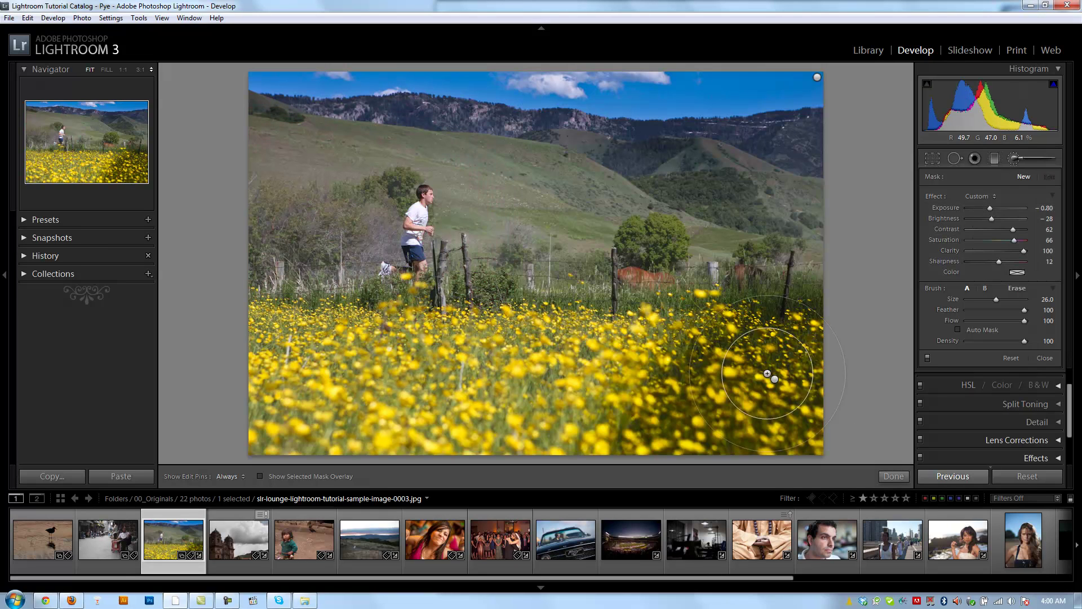
{"action": "left_click", "coordinate": [816, 78]}
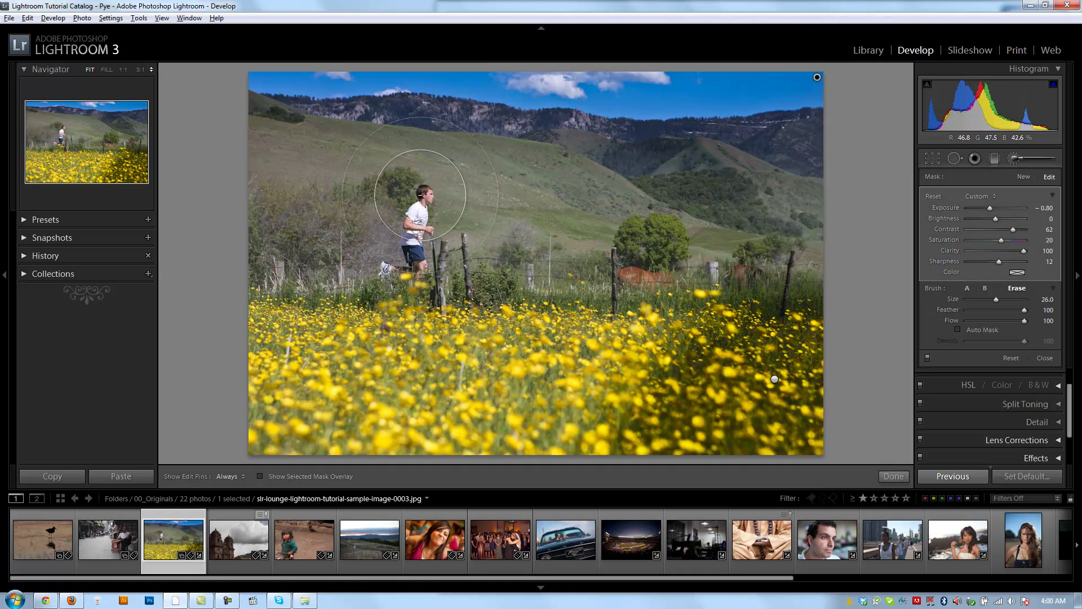
{"action": "key", "text": "h"}
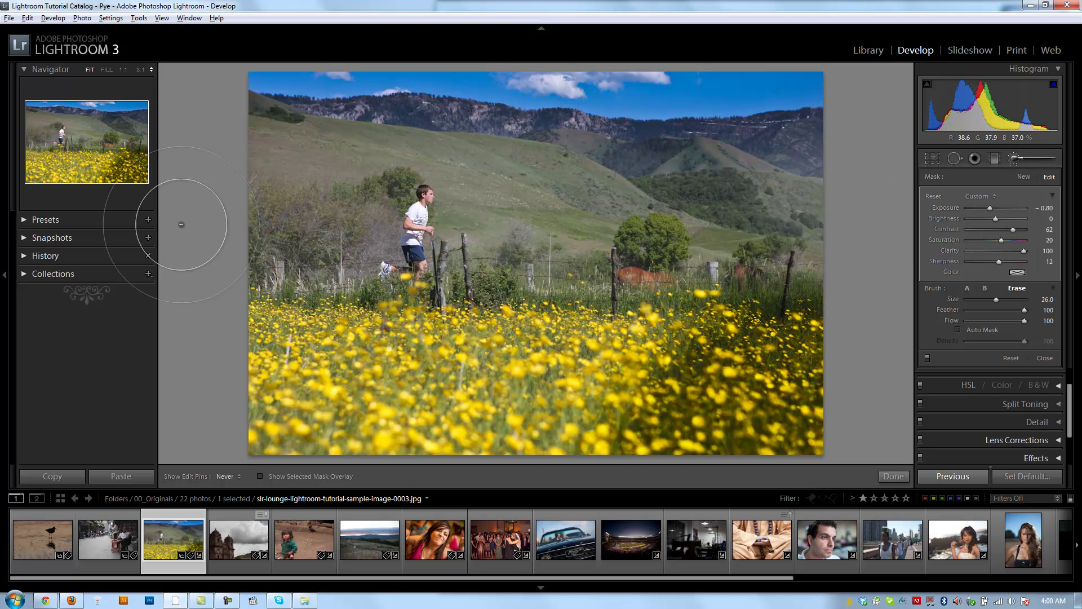
{"action": "key", "text": "h"}
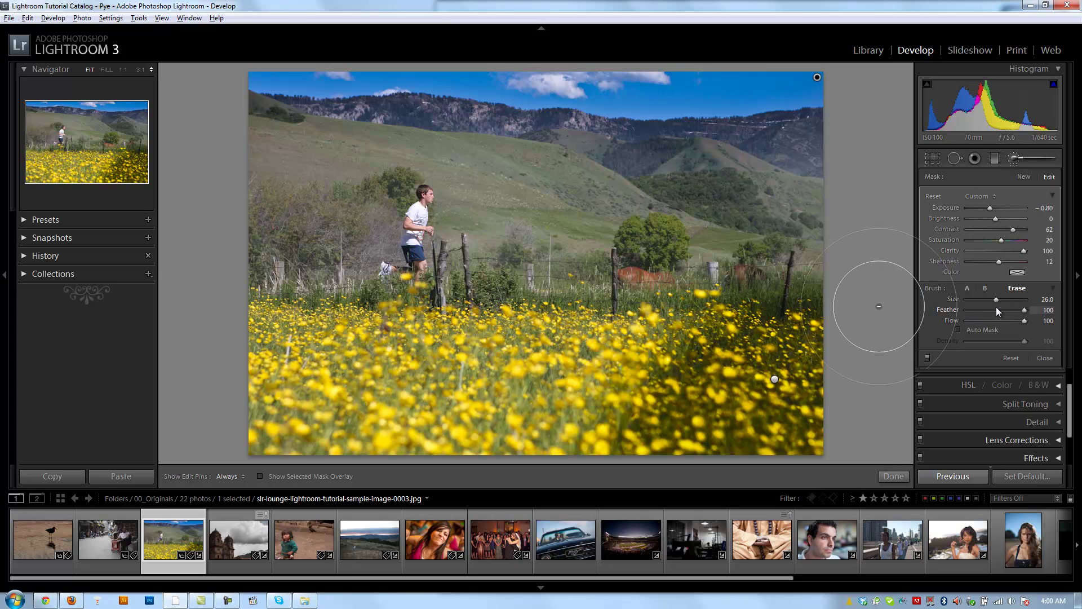
{"action": "key", "text": "h"}
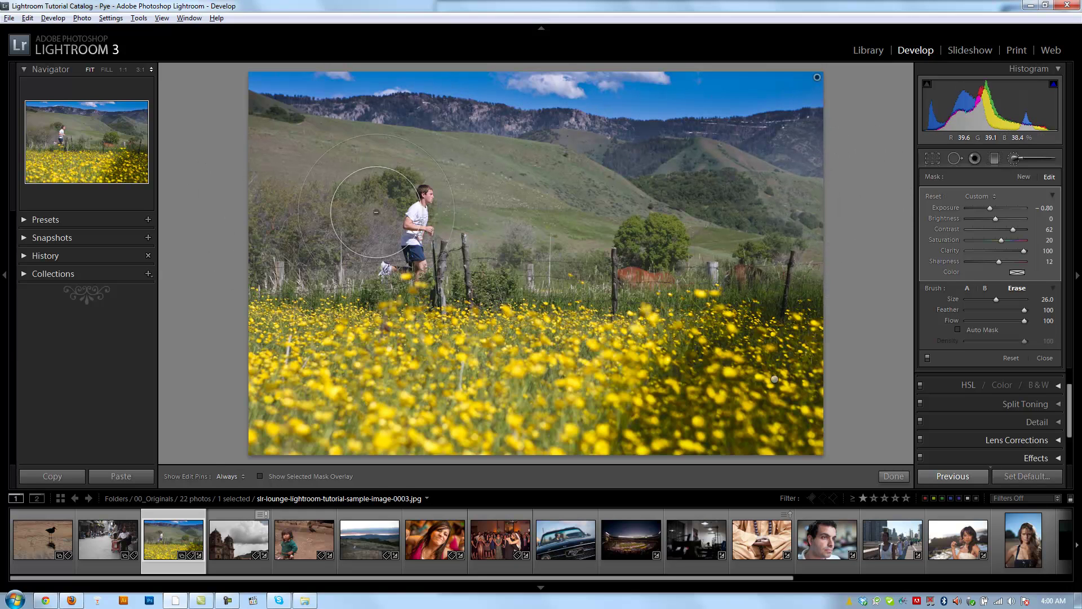
{"action": "key", "text": "h"}
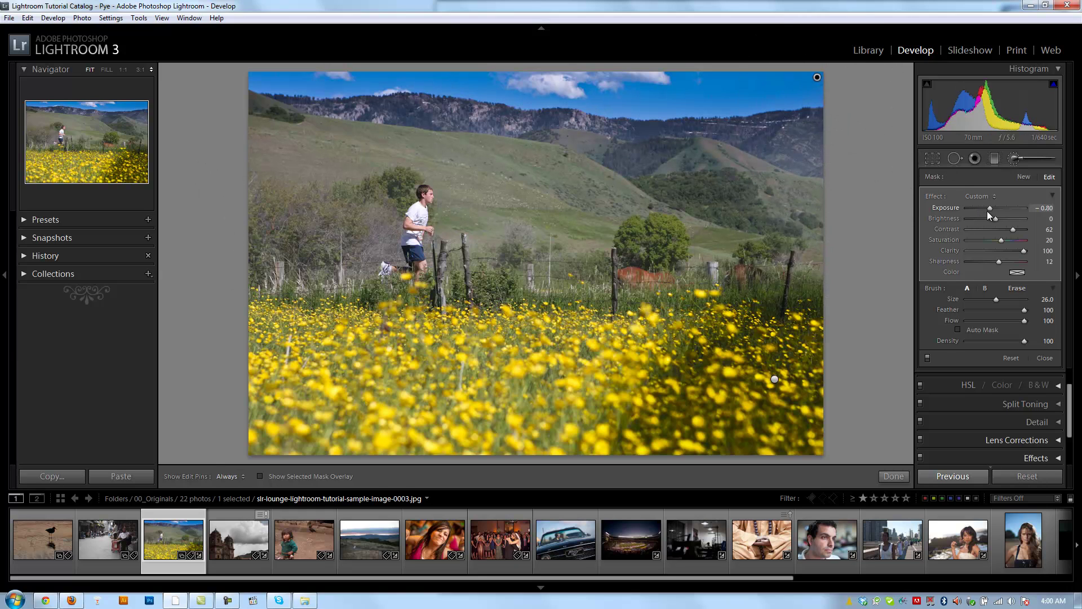
Step: Set the sky mask's exposure to -0.64 and its contrast to 30
{"action": "left_click_drag", "start_coordinate": [990, 208], "coordinate": [1004, 229]}
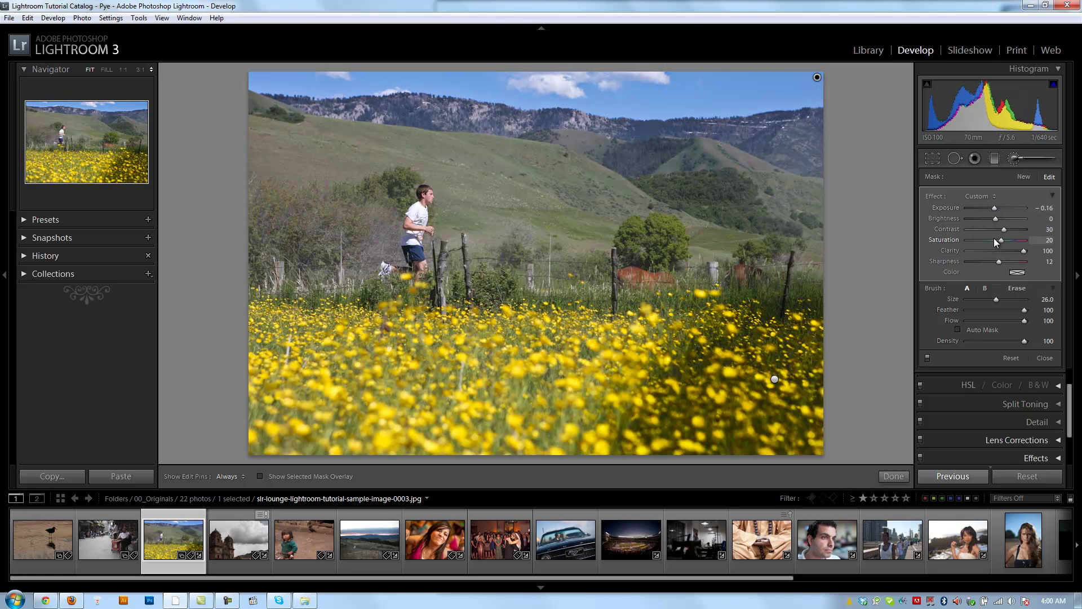
{"action": "left_click_drag", "start_coordinate": [994, 208], "coordinate": [989, 206]}
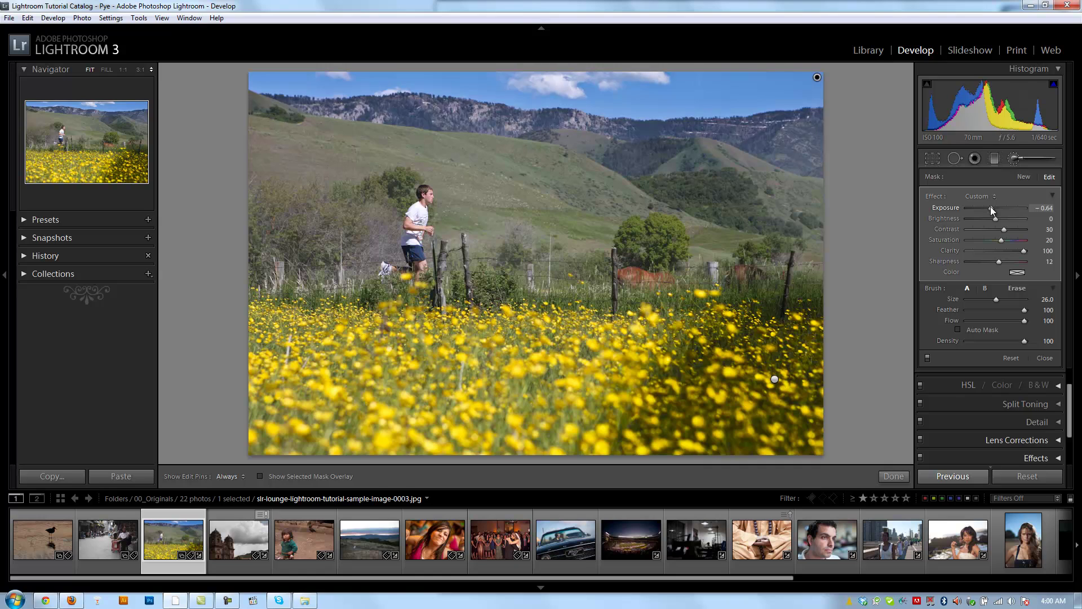
Step: Select the flower mask and extend its painted area across the whole field of yellow flowers
{"action": "left_click", "coordinate": [774, 379]}
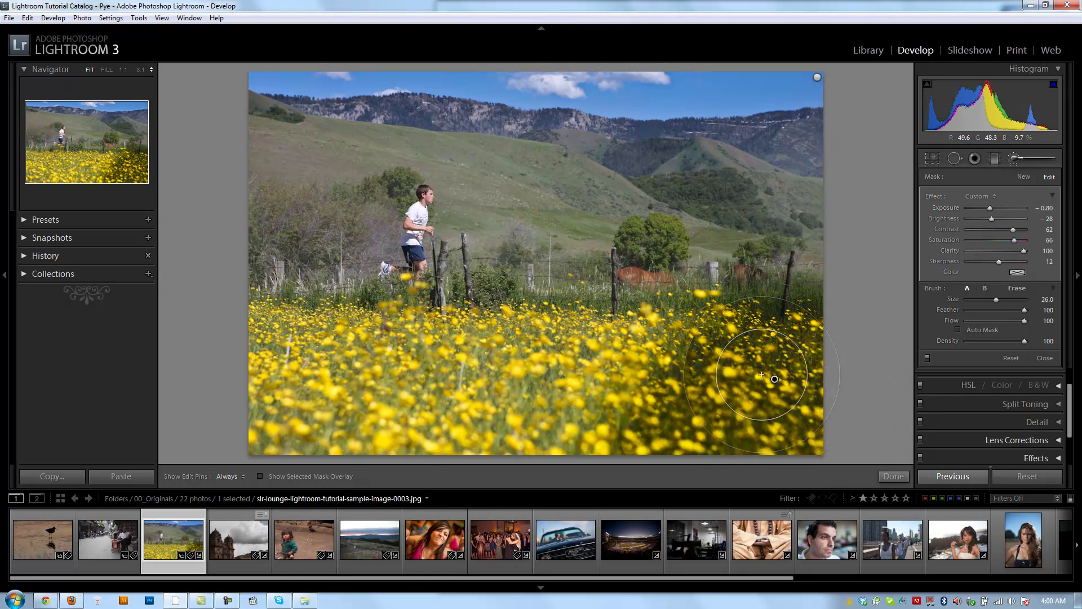
{"action": "key", "text": "h"}
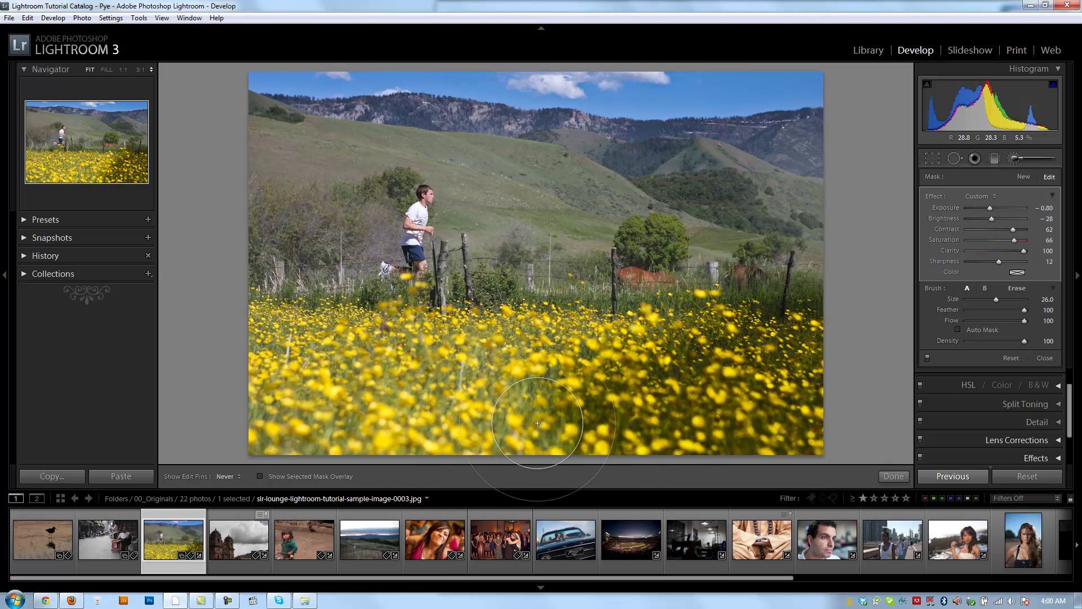
{"action": "mouse_move", "coordinate": [893, 380]}
{"action": "left_mouse_down"}
{"action": "mouse_move", "coordinate": [347, 394]}
{"action": "mouse_move", "coordinate": [215, 362]}
{"action": "mouse_move", "coordinate": [840, 446]}
{"action": "left_mouse_up"}
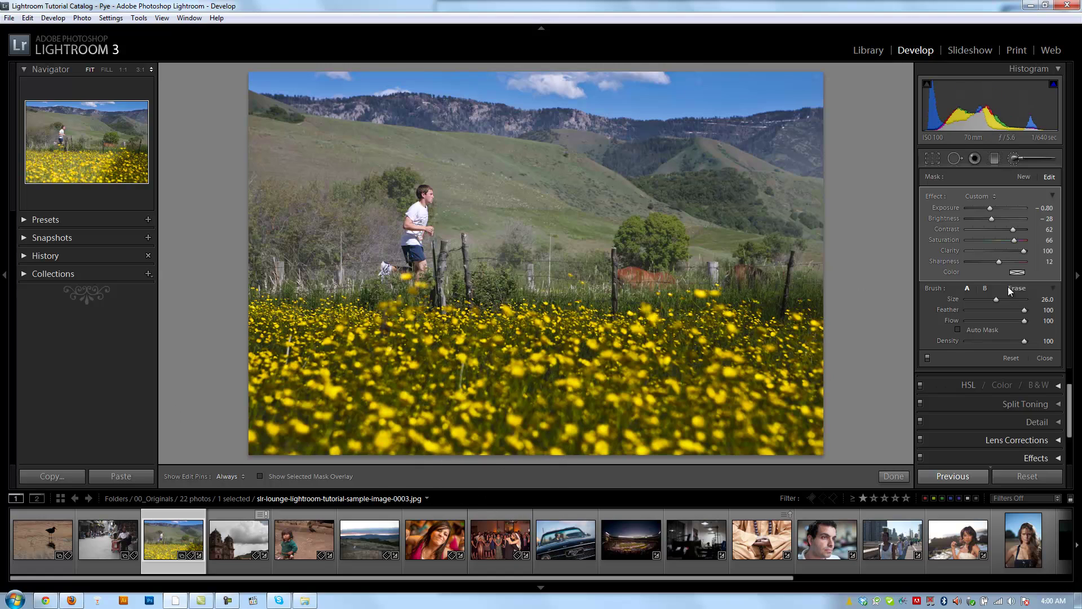
{"action": "key", "text": "h"}
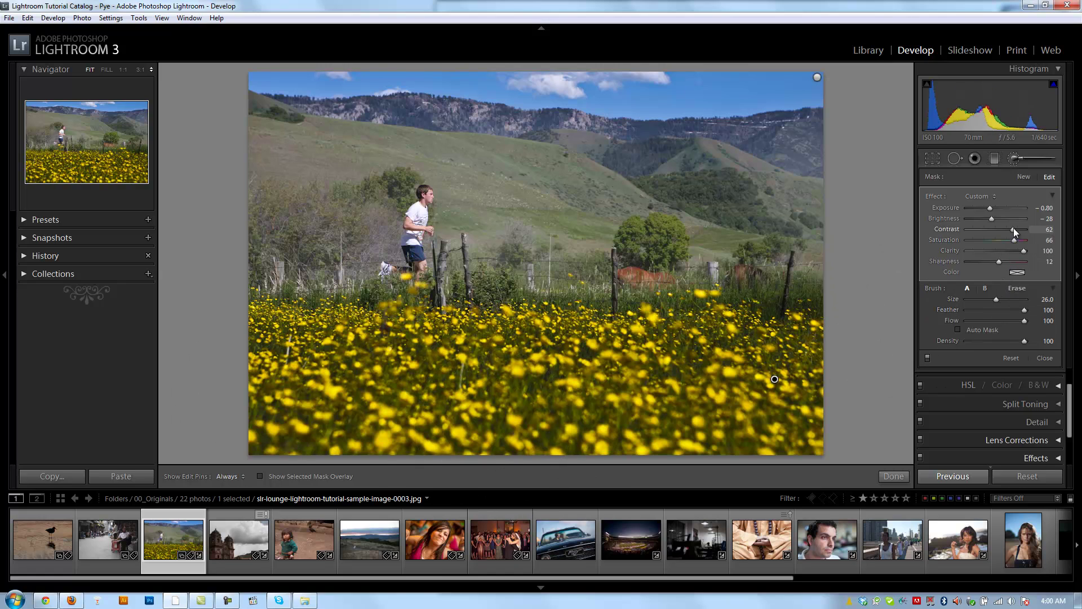